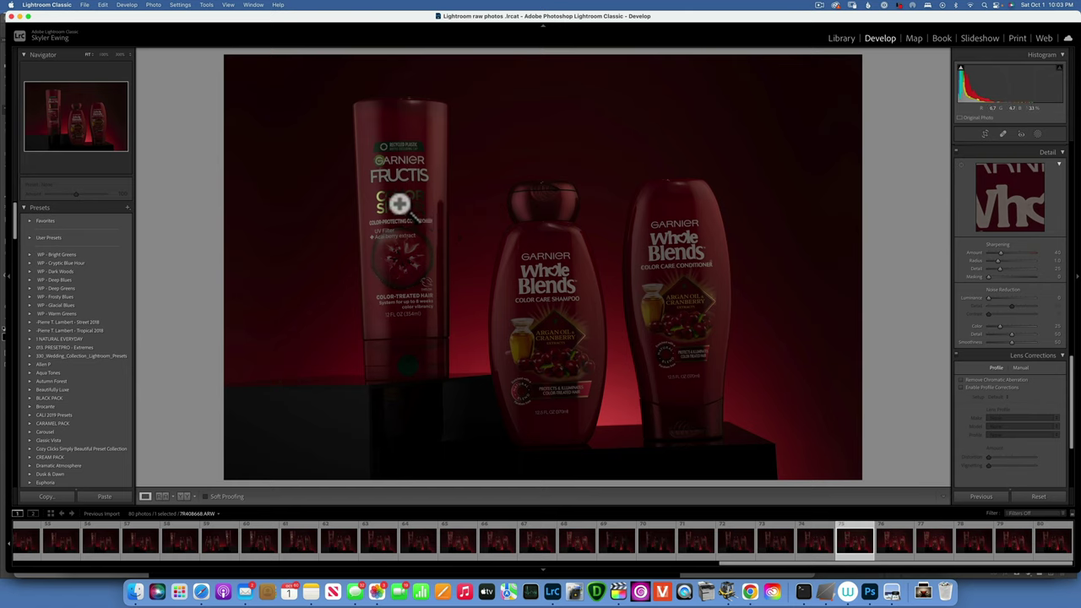
Step: Straighten photo 7R408668.ARW by rotating its crop clockwise about 1.6 degrees with Crop & Straighten
left_click(936, 538)
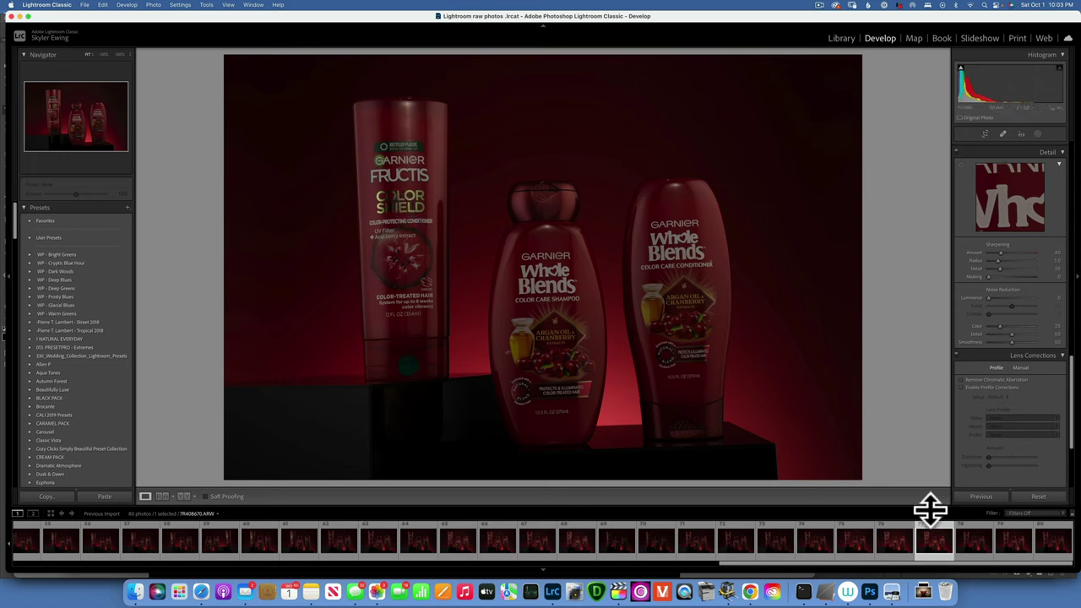
left_click(852, 543)
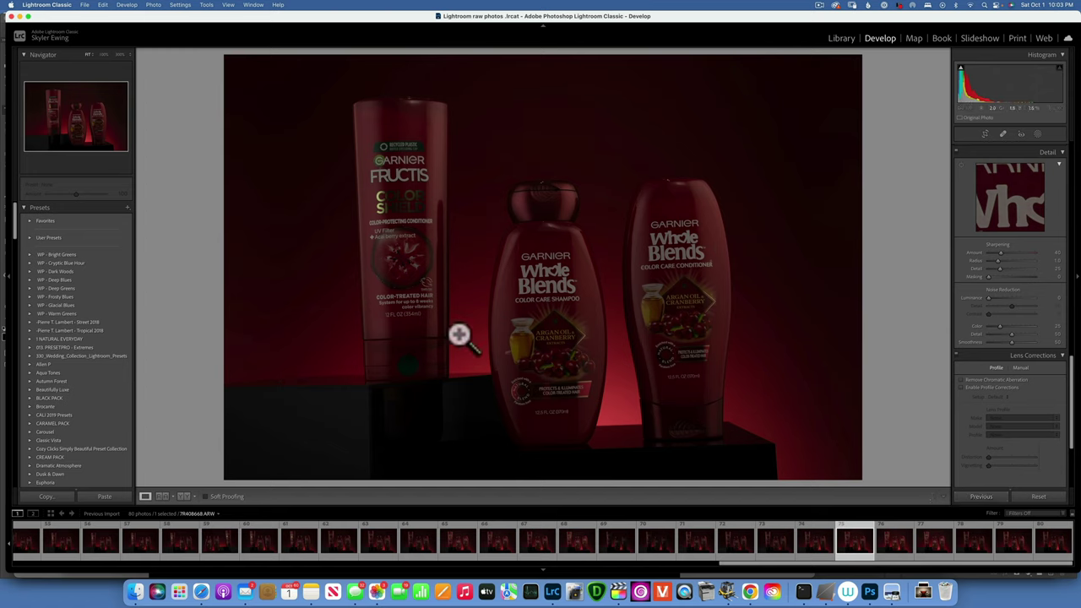
left_click(984, 133)
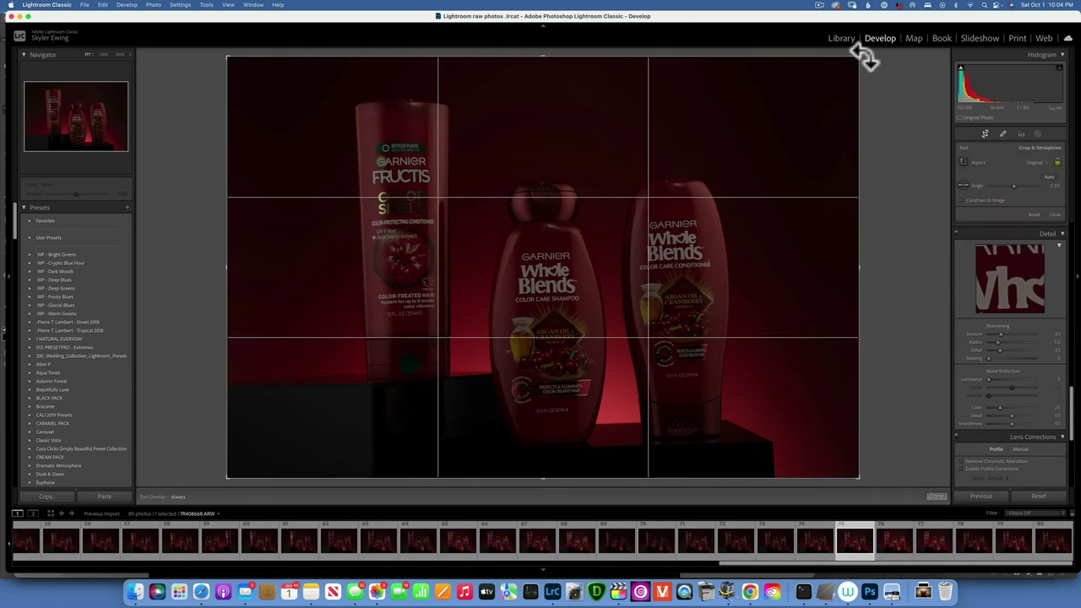
left_click_drag(866, 57, 872, 65)
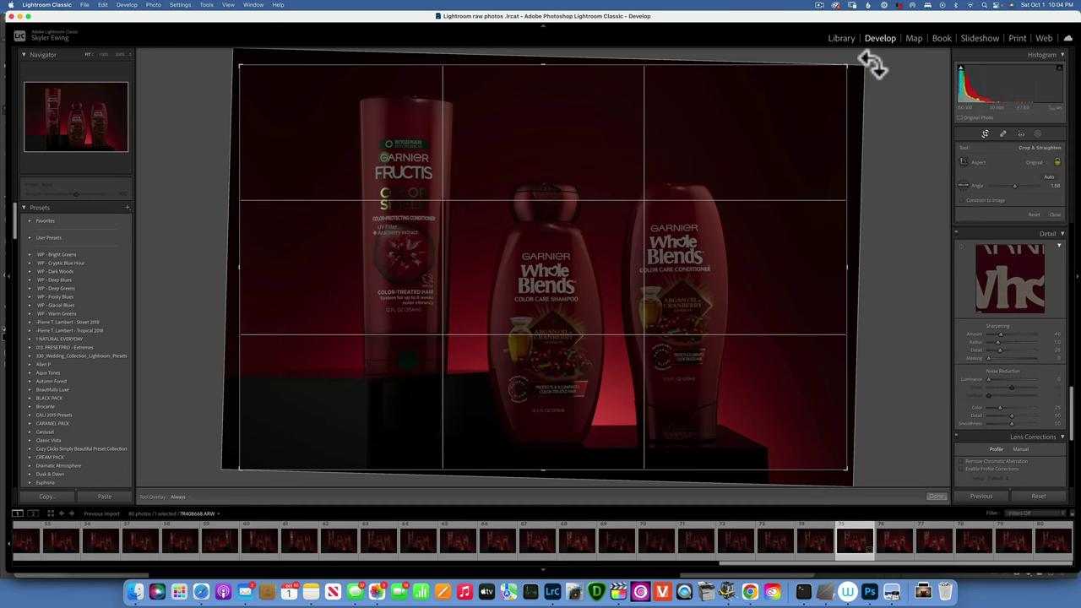
key("Return")
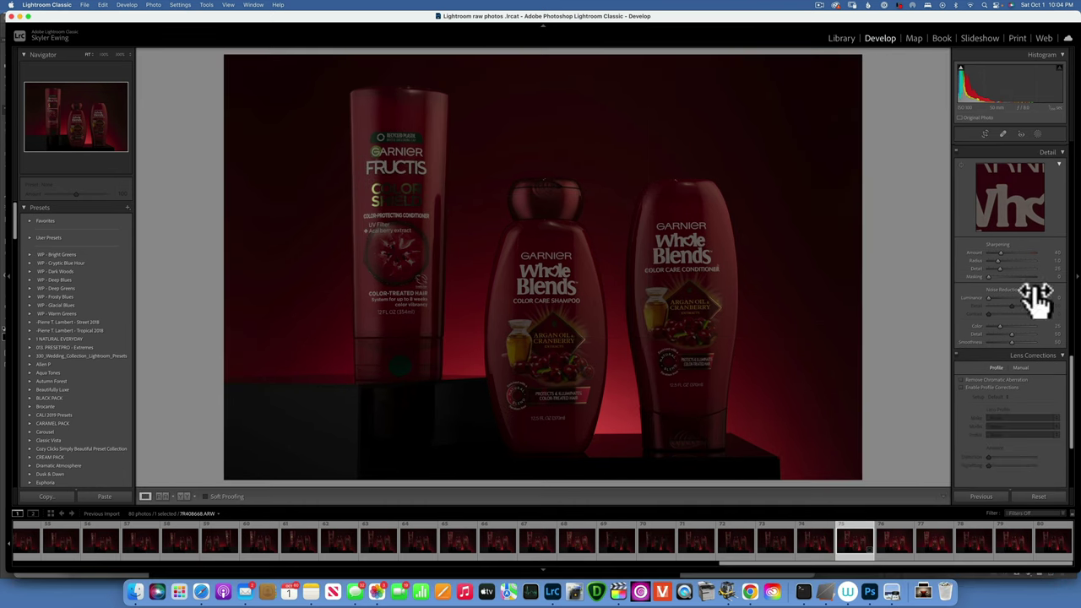
Step: Set the photo's Exposure to +0.90, Contrast to +16 and Highlights to −19
scroll(1015, 319, "up", 6)
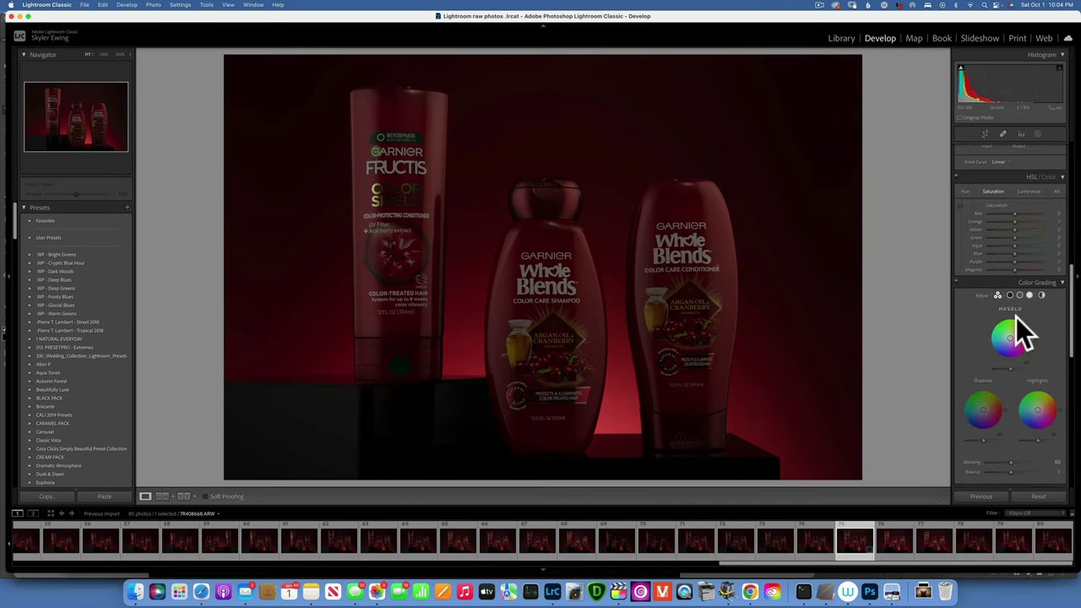
scroll(1004, 219, "up", 8)
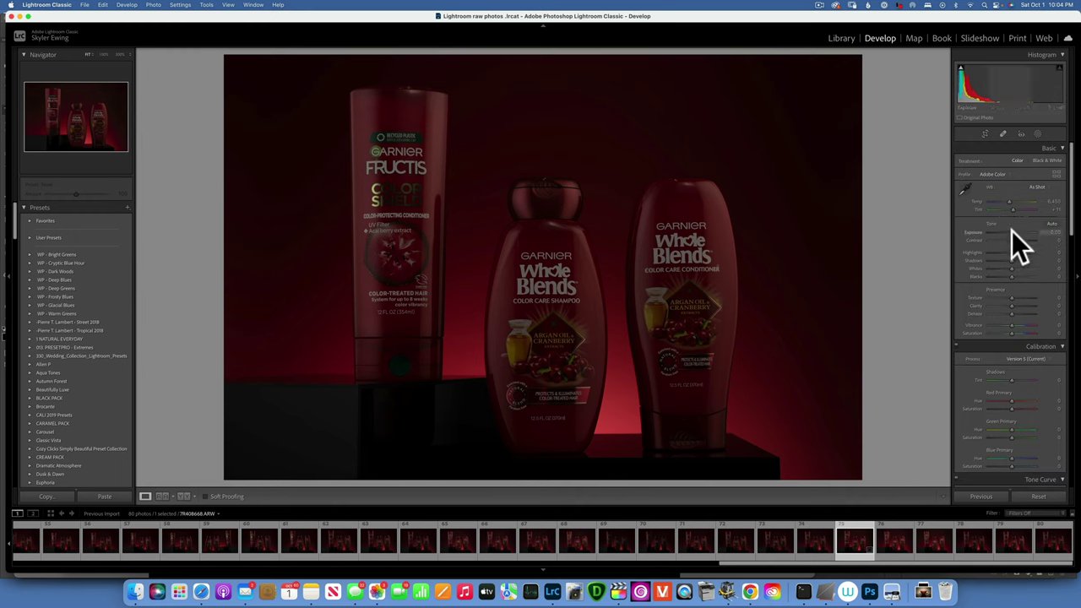
left_click_drag(1011, 230, 1015, 231)
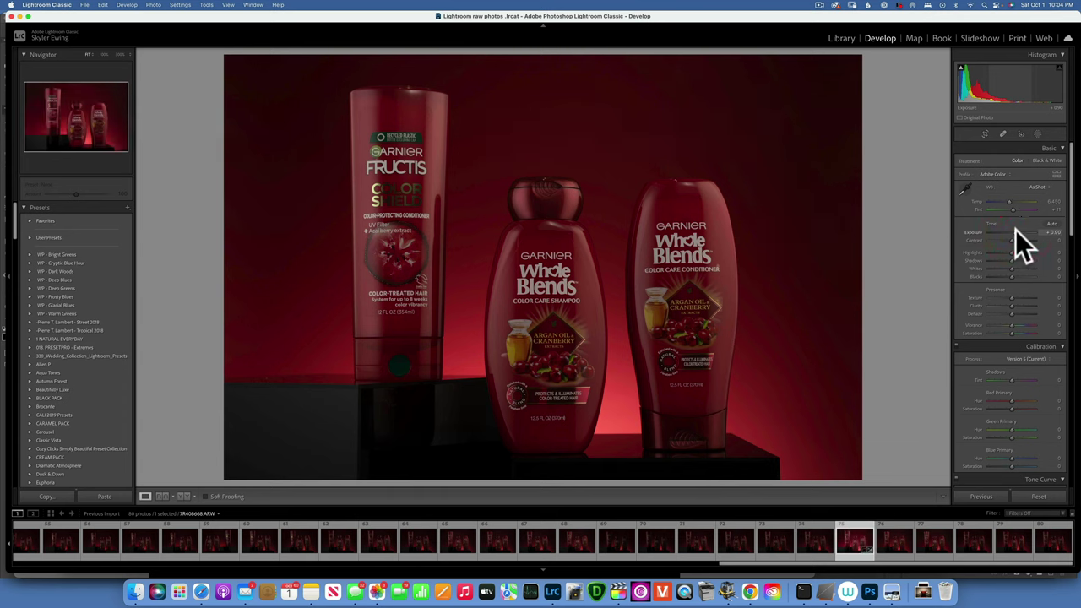
left_click_drag(1012, 242, 1014, 240)
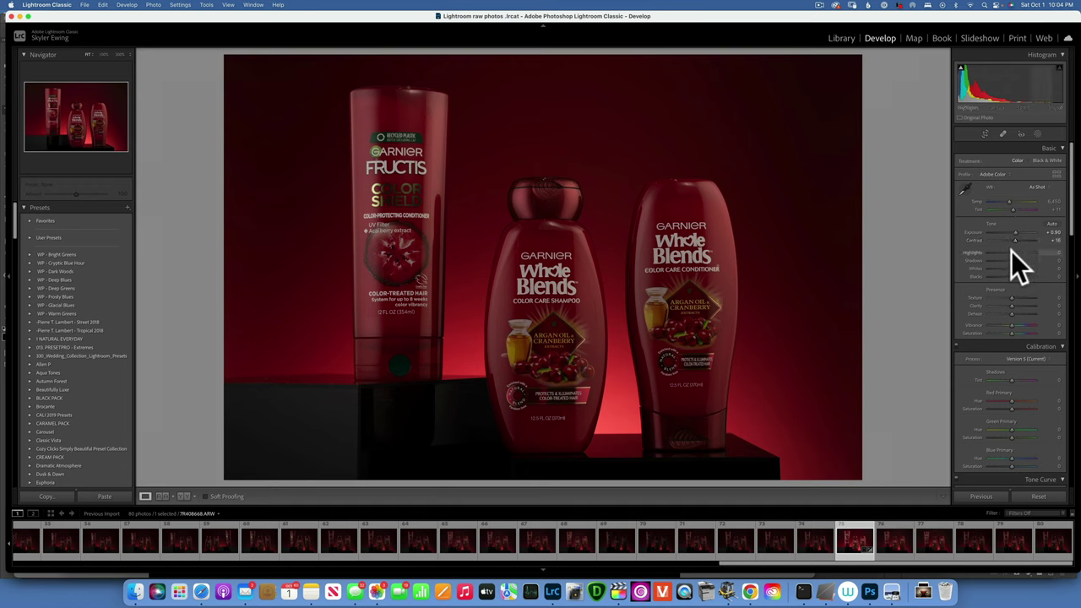
left_click_drag(1011, 251, 1006, 252)
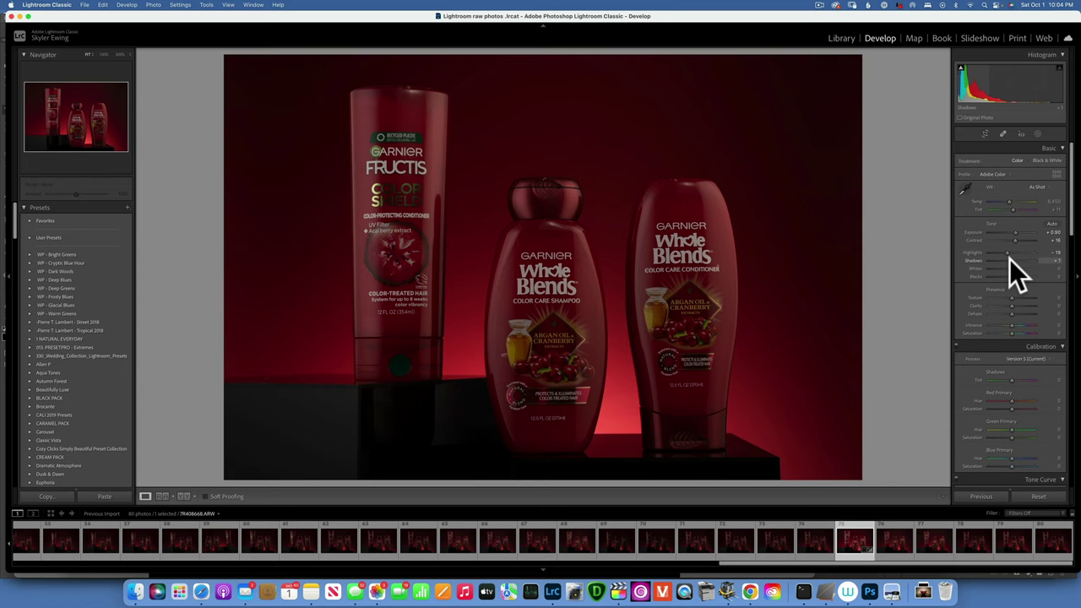
Step: Try raising the photo's Shadows to +100
left_click_drag(1009, 258, 1006, 258)
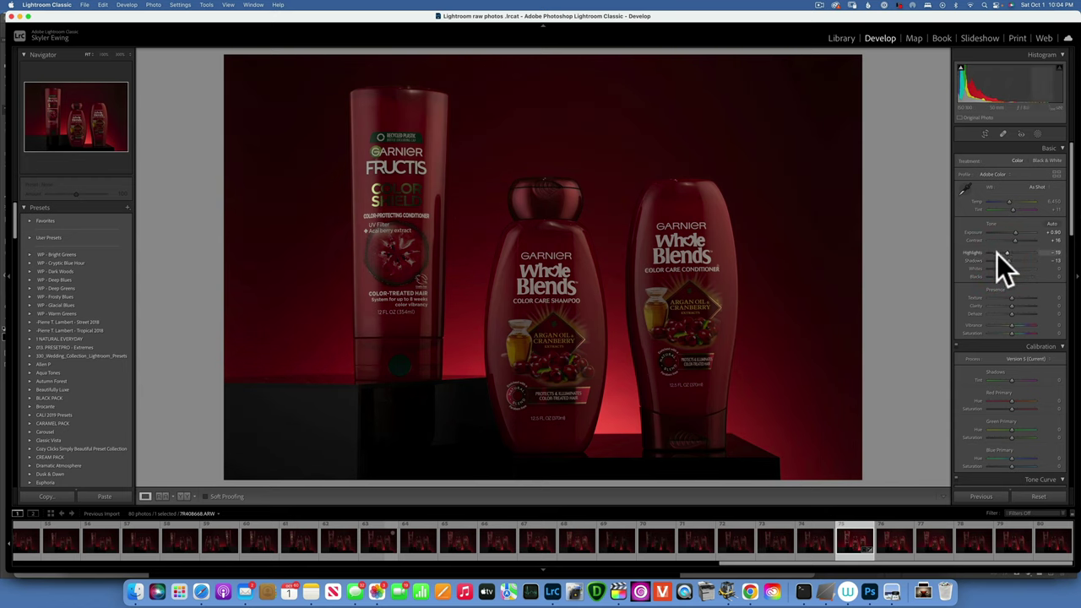
left_click_drag(1008, 262, 1034, 261)
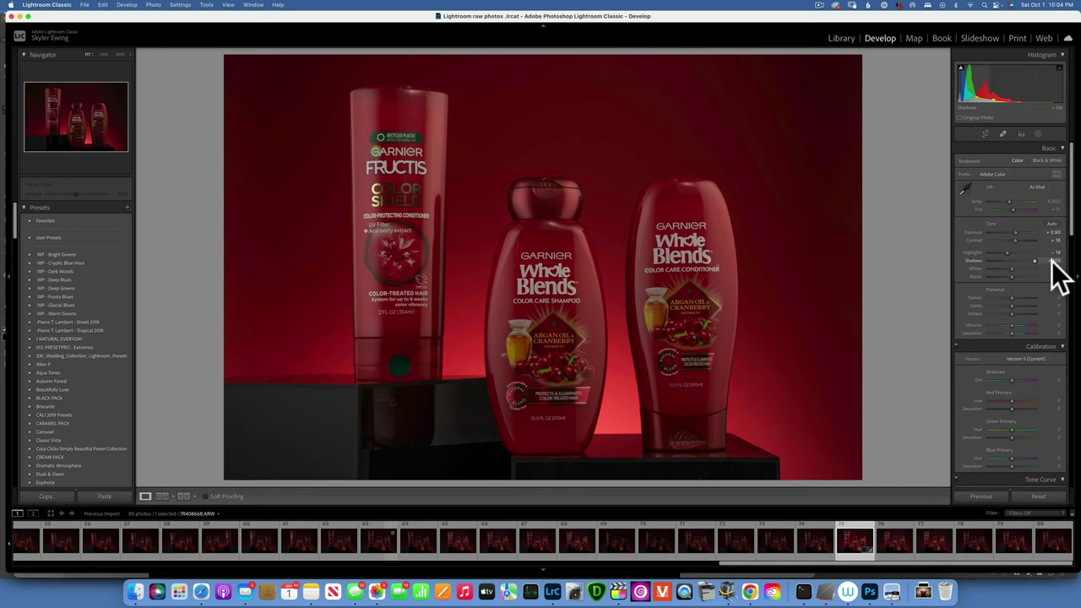
left_click(895, 295)
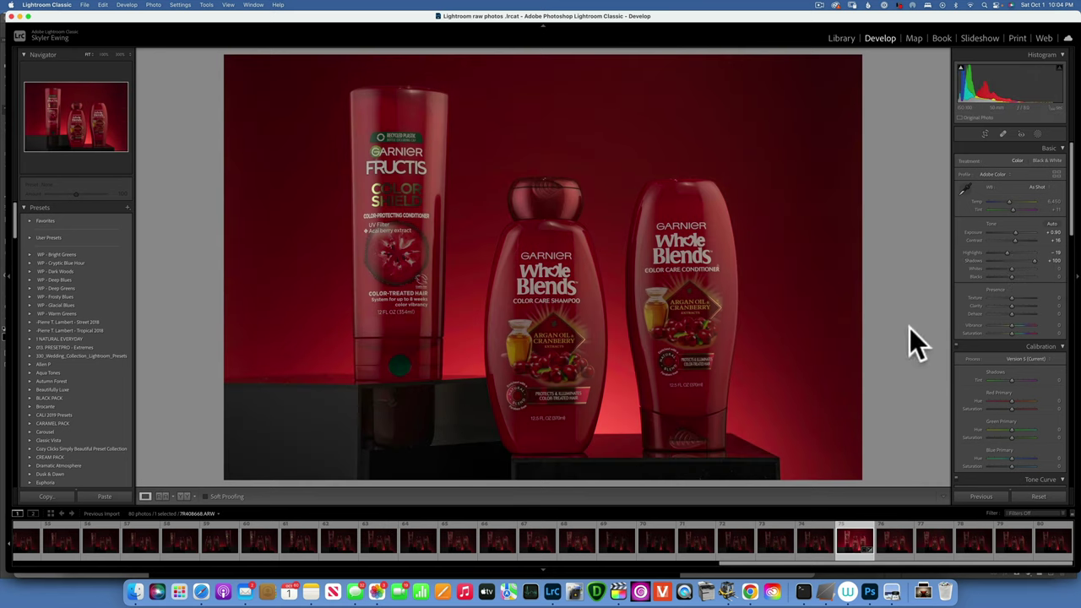
Step: Set Shadows to −11, Whites to +15, Blacks to −2, Texture to +21, Clarity to +18 and Vibrance to +22
left_click_drag(1035, 264, 1010, 261)
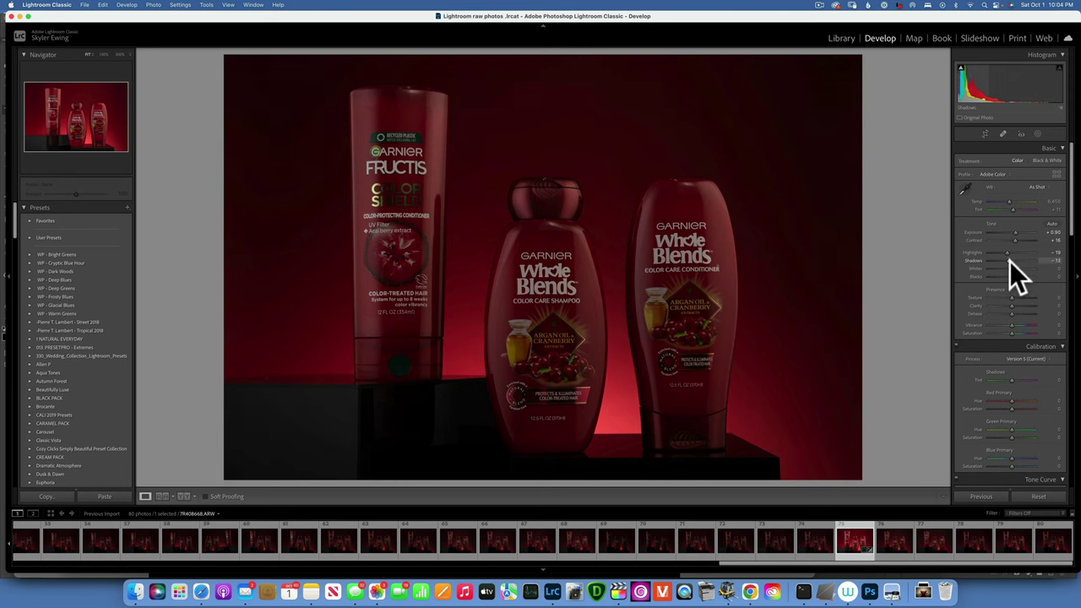
left_click(1010, 261)
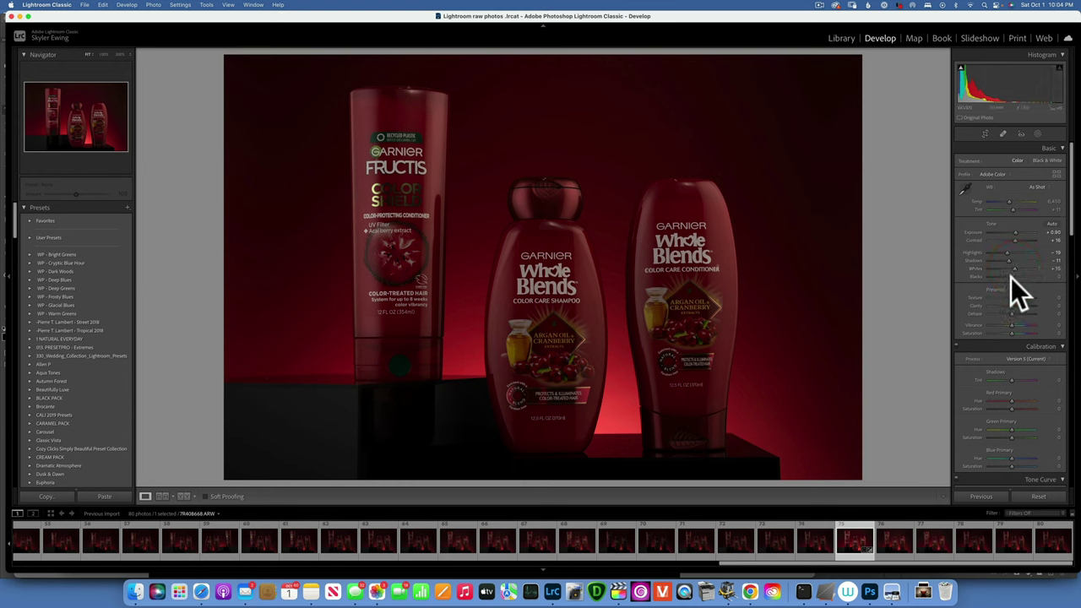
left_click(1011, 275)
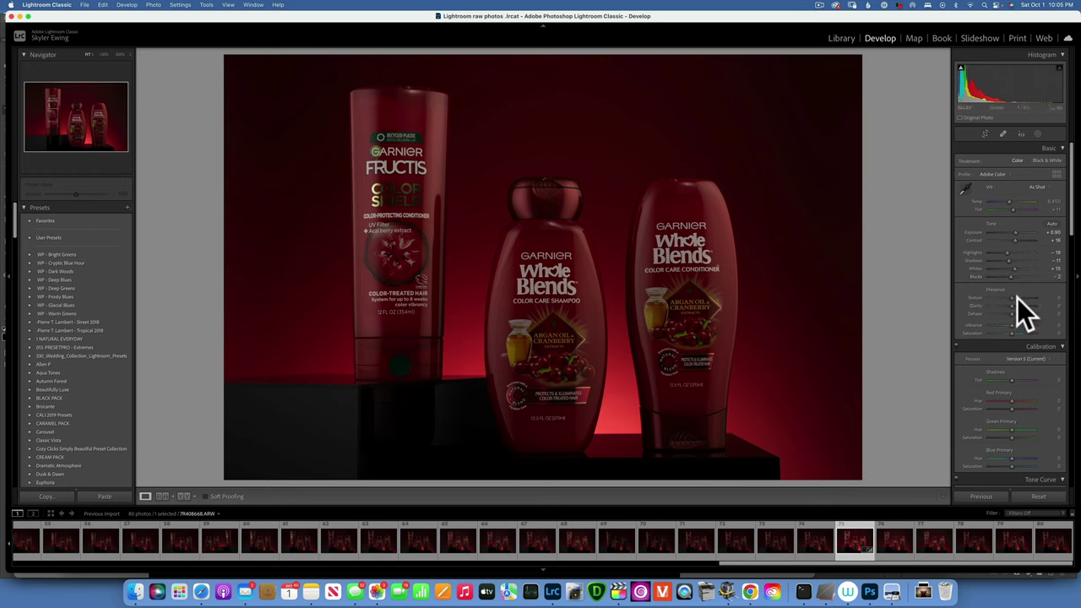
left_click_drag(1012, 296, 1016, 301)
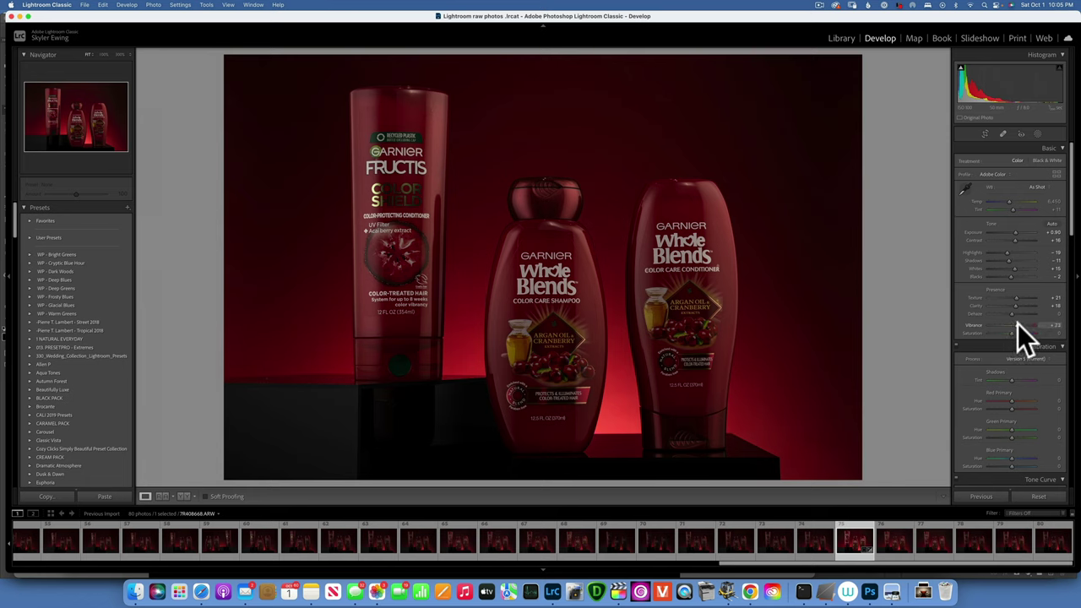
Step: Set the sharpening Masking to 73 and enable chromatic aberration removal and profile corrections for the lens
scroll(1011, 325, "down", 6)
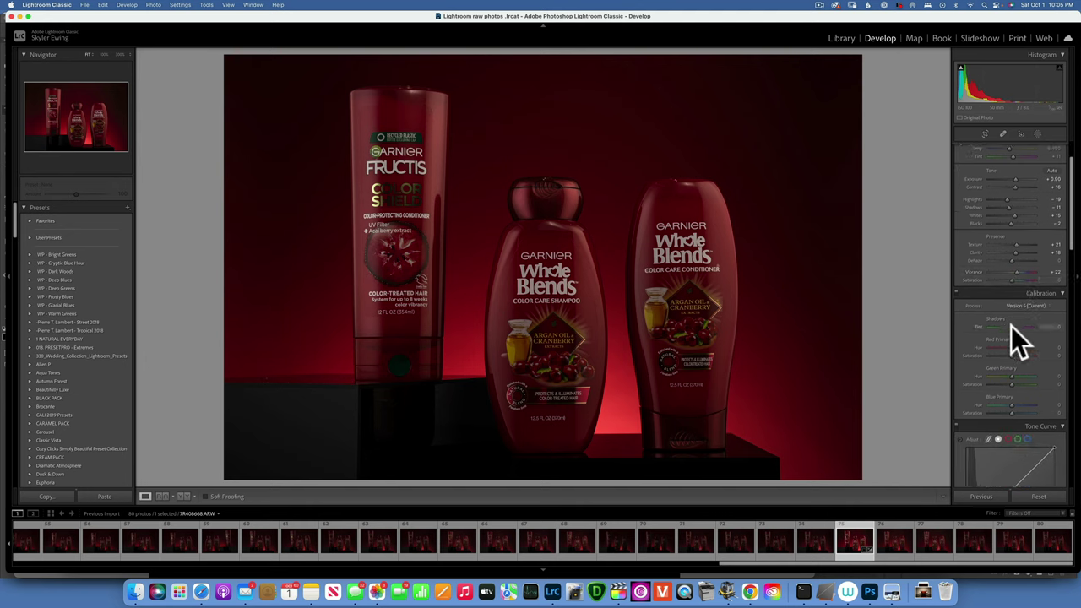
scroll(1015, 322, "down", 10)
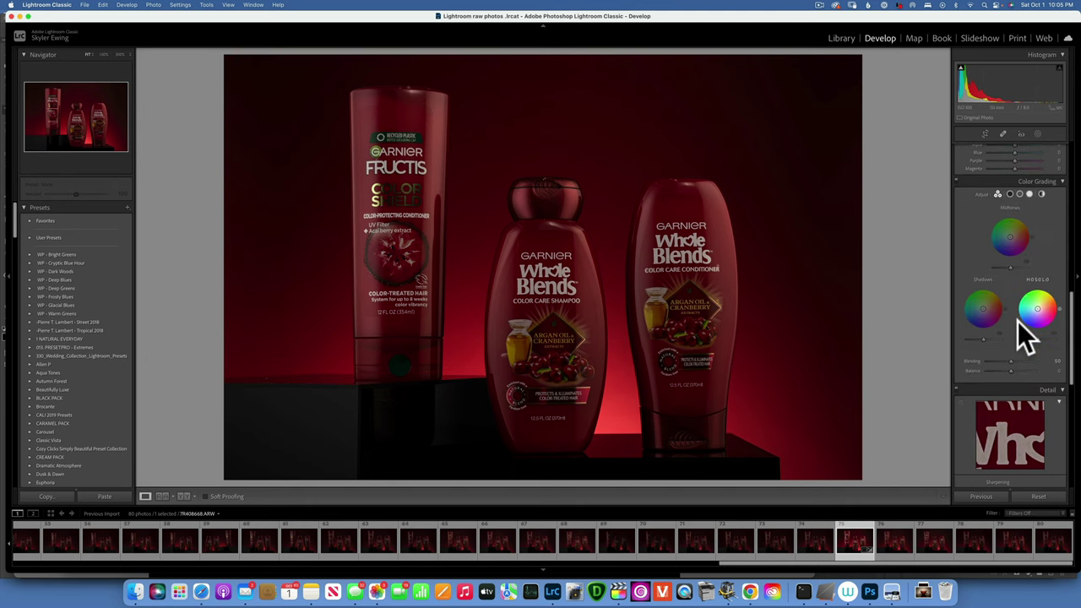
scroll(1020, 326, "down", 3)
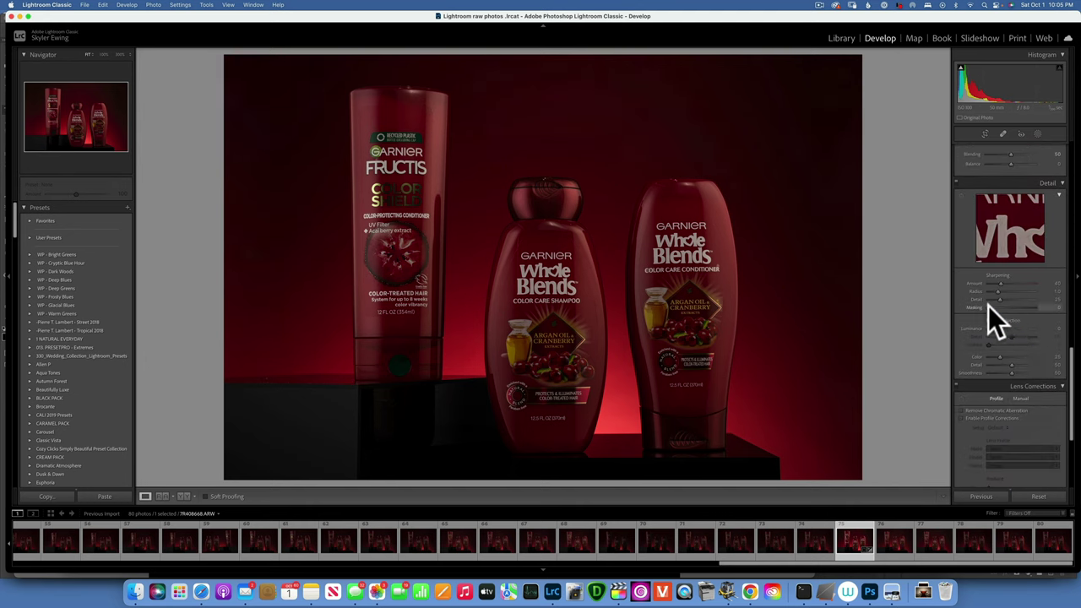
left_click_drag(988, 307, 1021, 307)
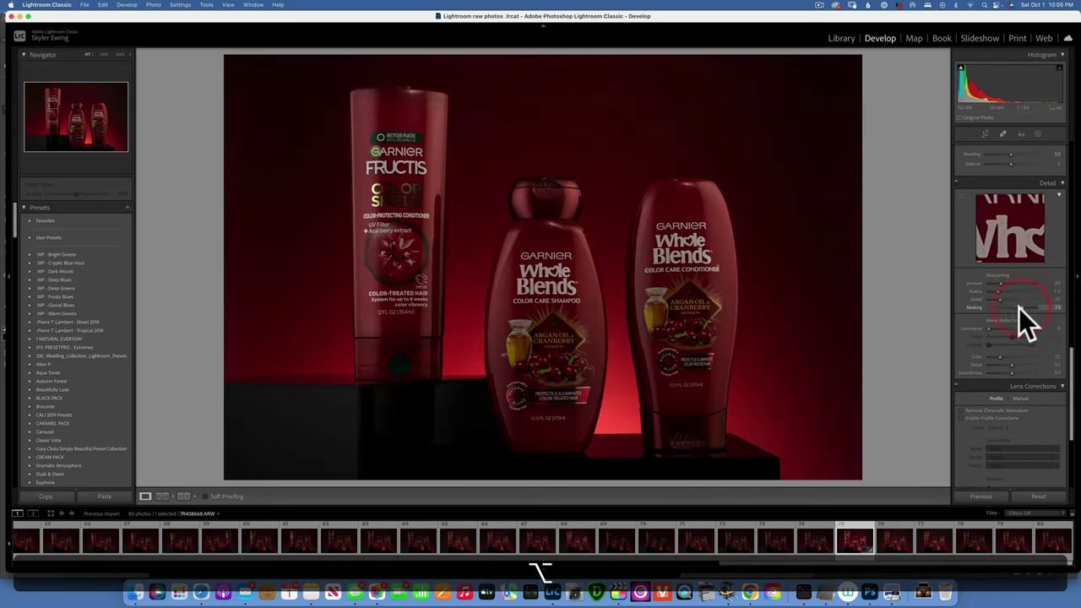
left_click(960, 411)
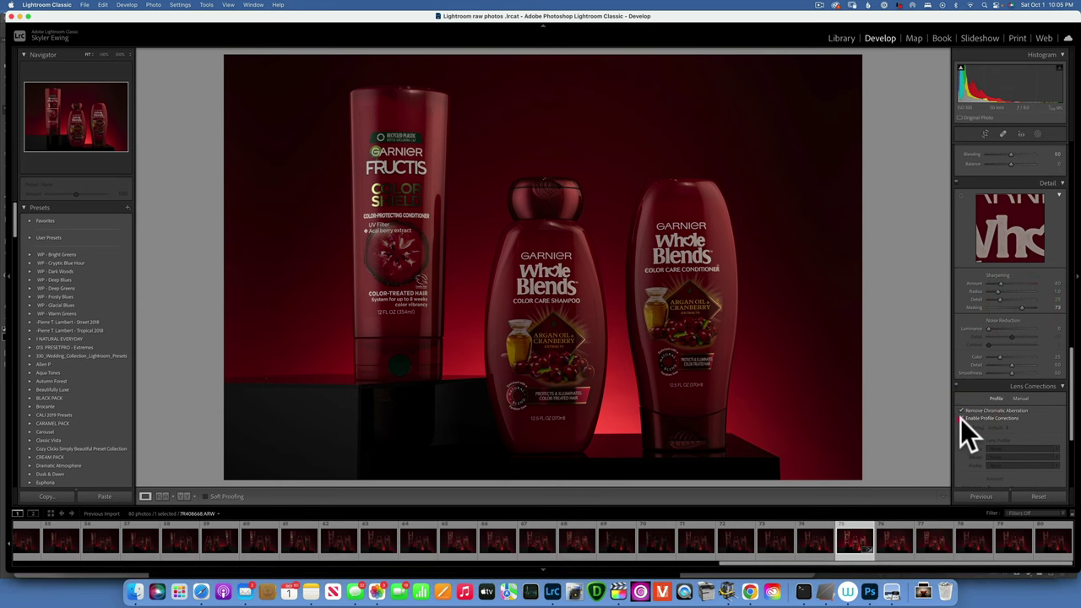
left_click(960, 418)
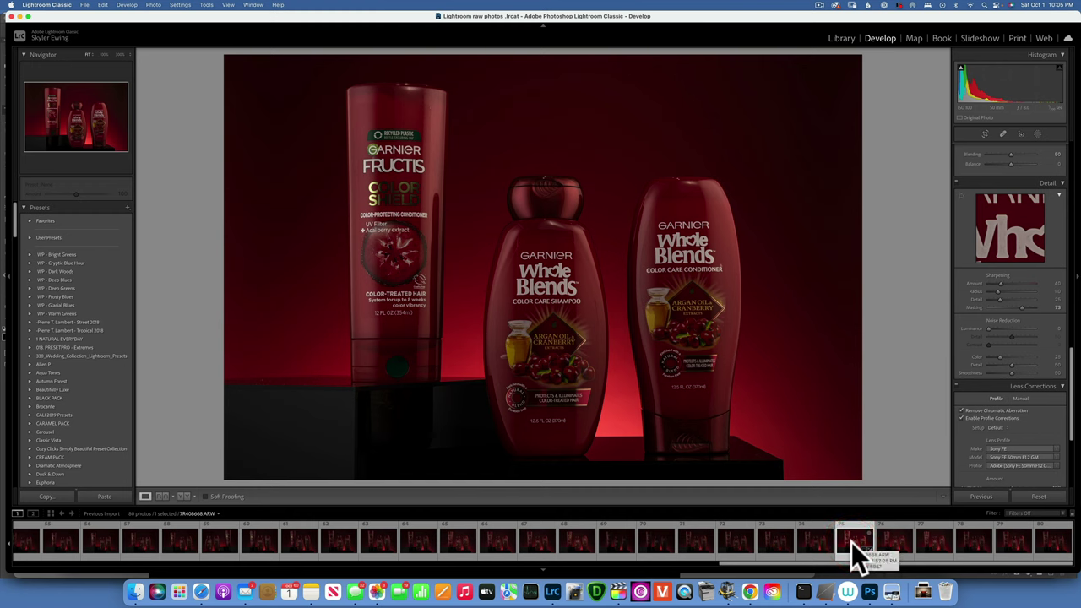
Step: Synchronize all the edit settings from photo 7R408668.ARW to photo 7R408670.ARW
left_click(934, 537, "super")
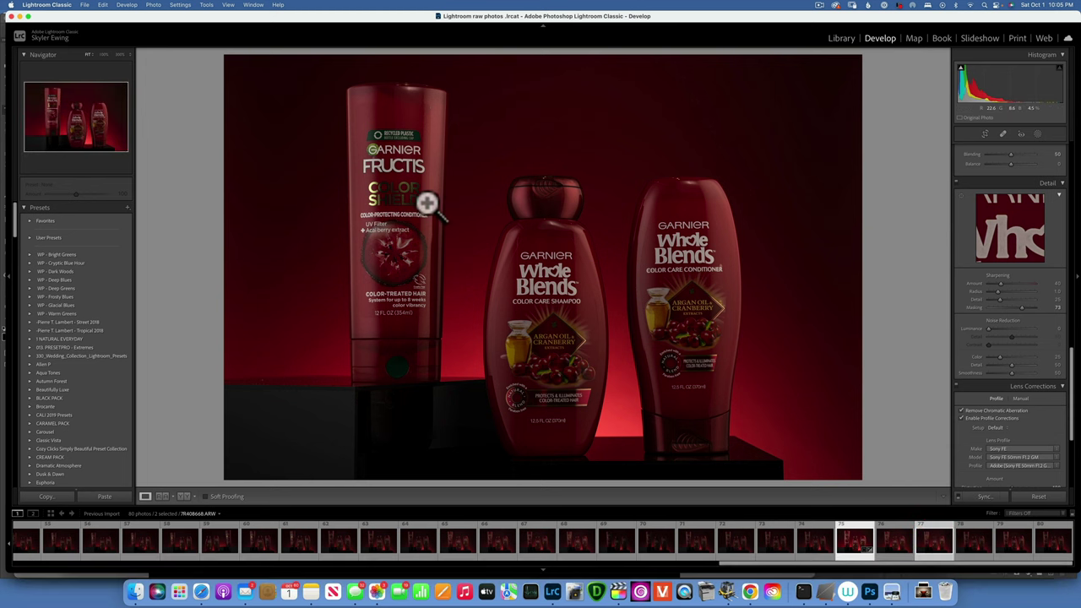
left_click(985, 496)
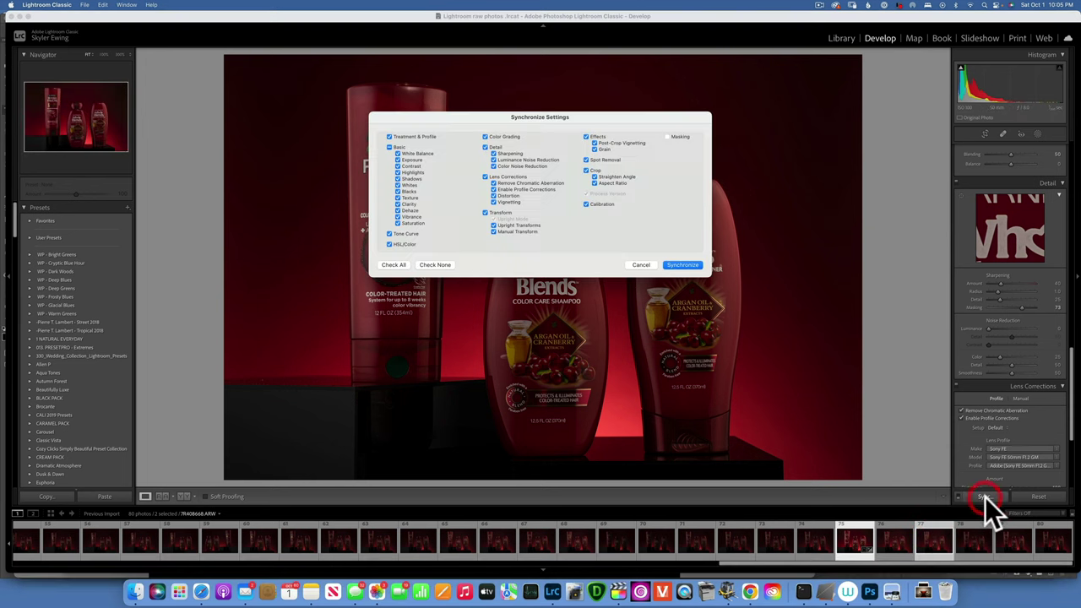
left_click(685, 264)
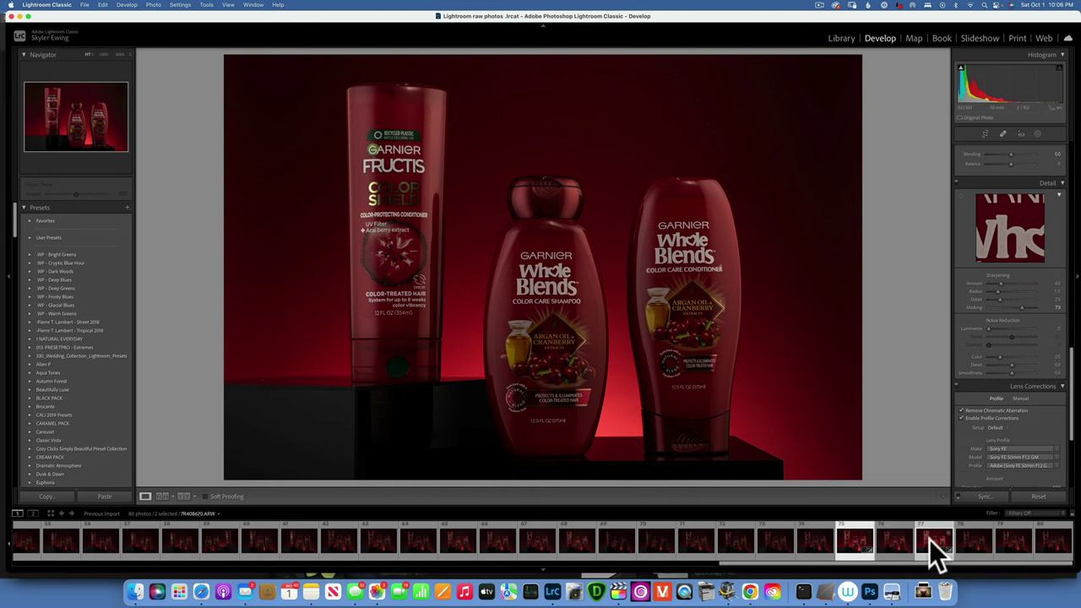
Step: Open the two selected photos as layers of one document in Photoshop
left_click(155, 4)
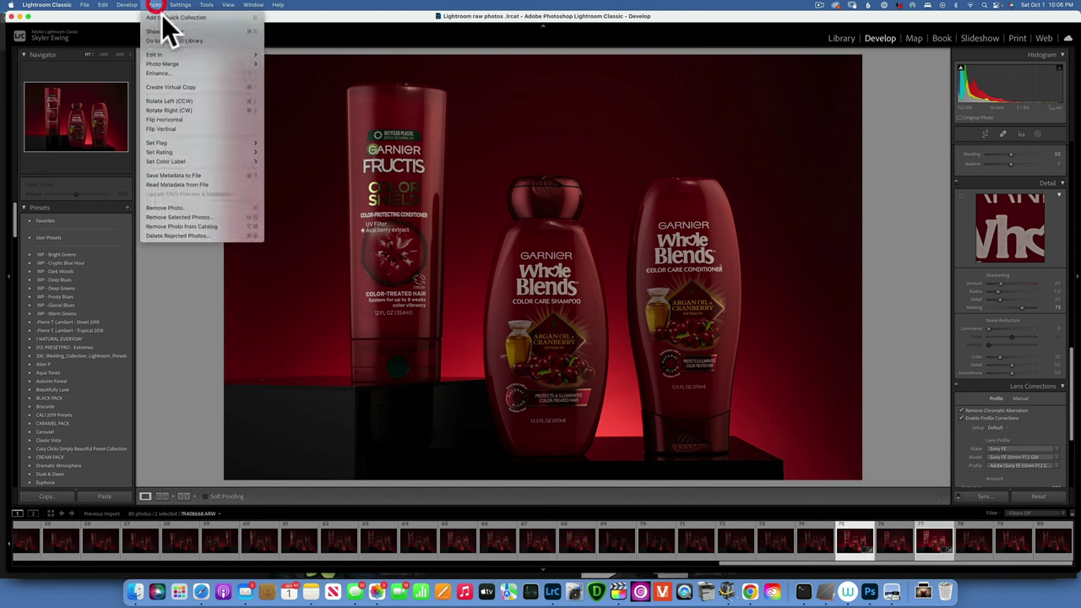
mouse_move(165, 56)
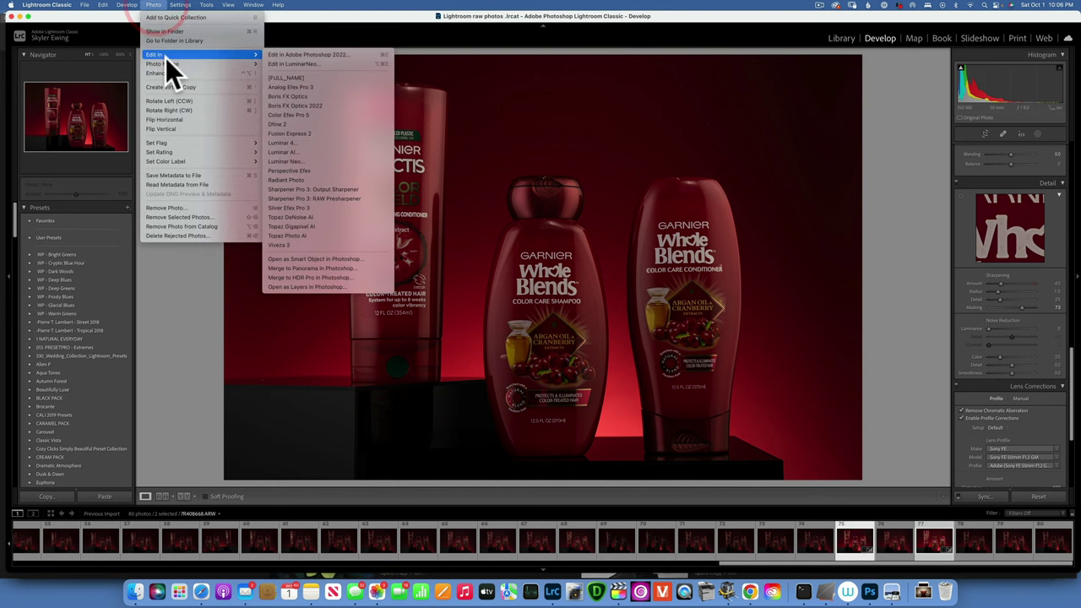
left_click(322, 286)
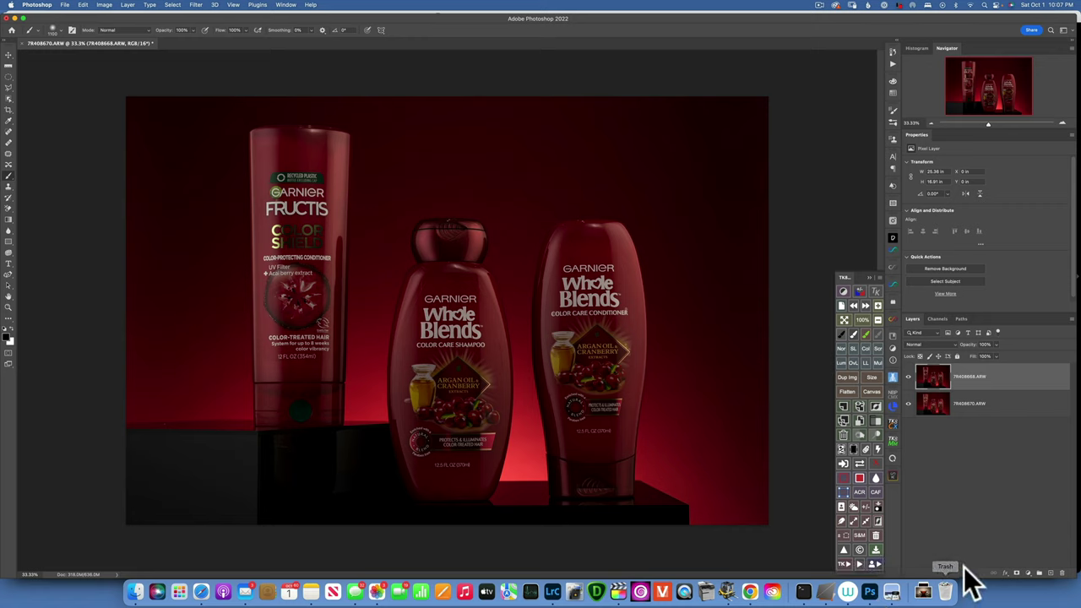
Step: Auto-align the two photo layers with the Auto projection and make only the upper layer, 7R408668.ARW, active
left_click(1014, 380)
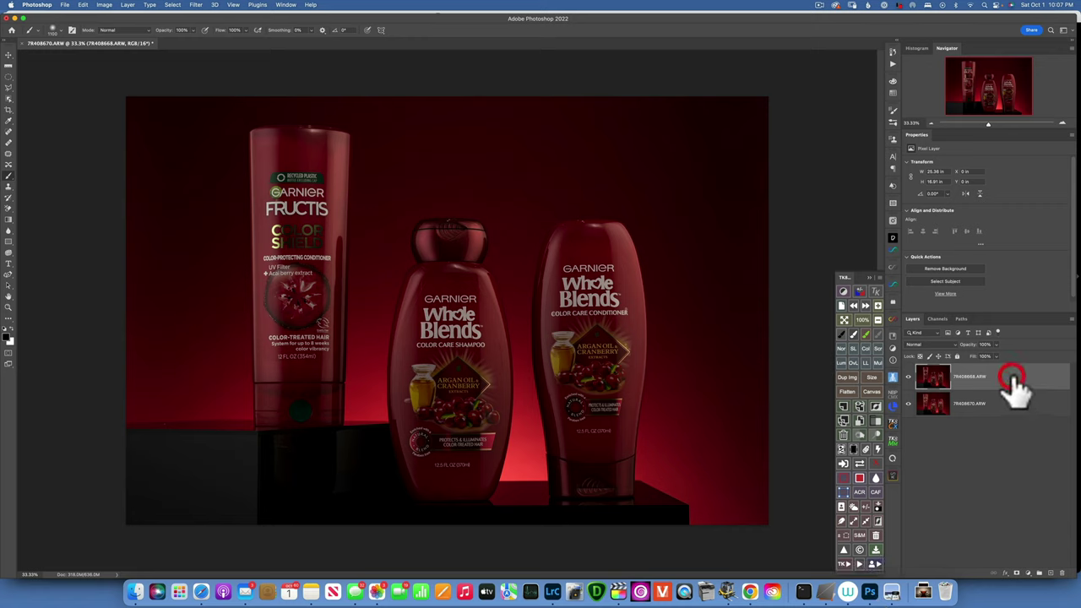
left_click(1004, 404, "super")
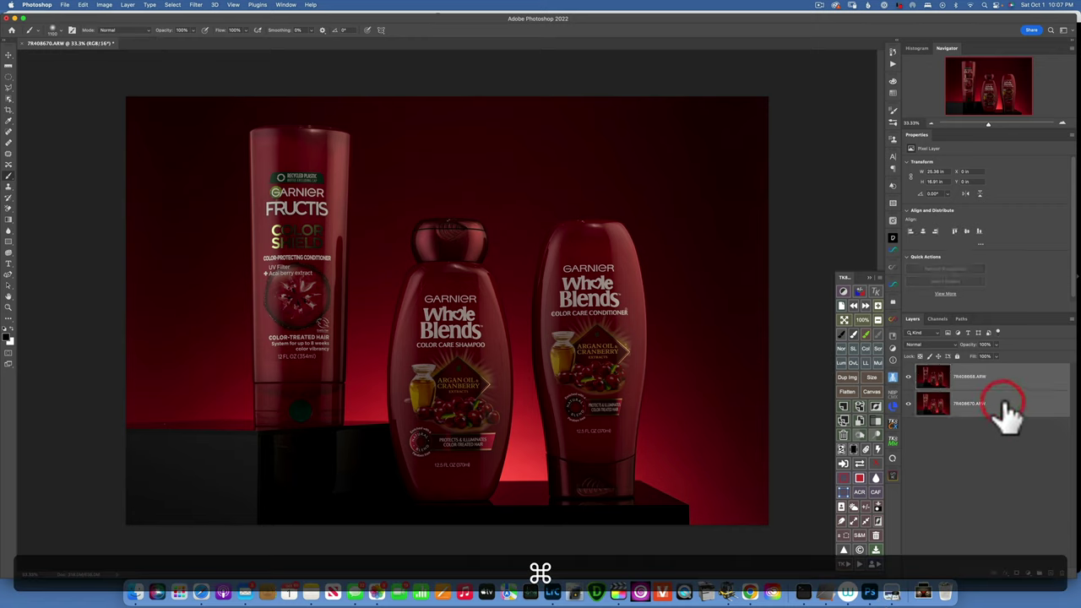
left_click(83, 5)
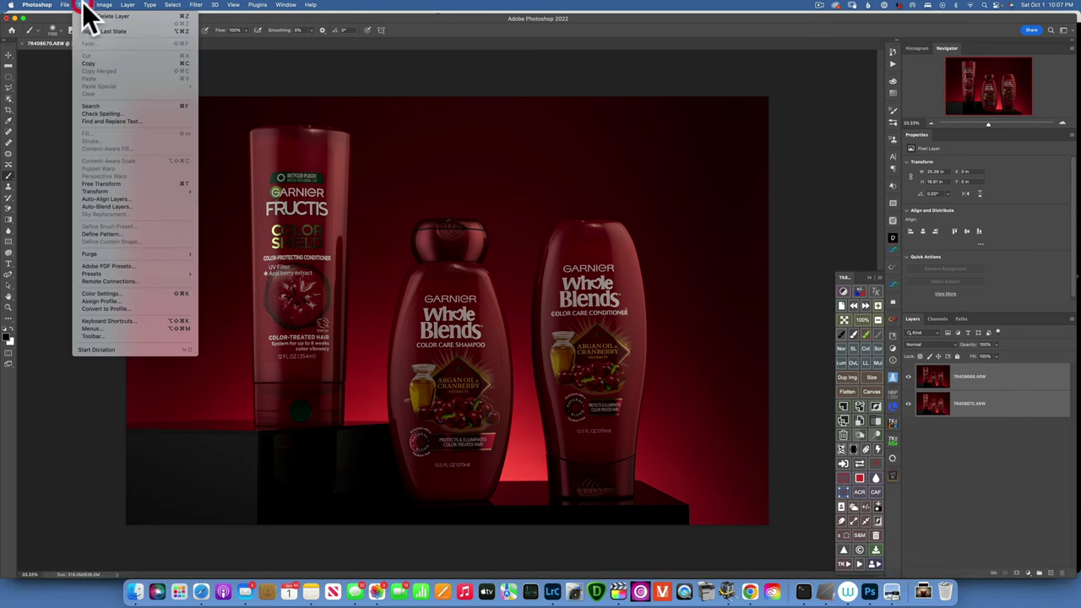
left_click(110, 199)
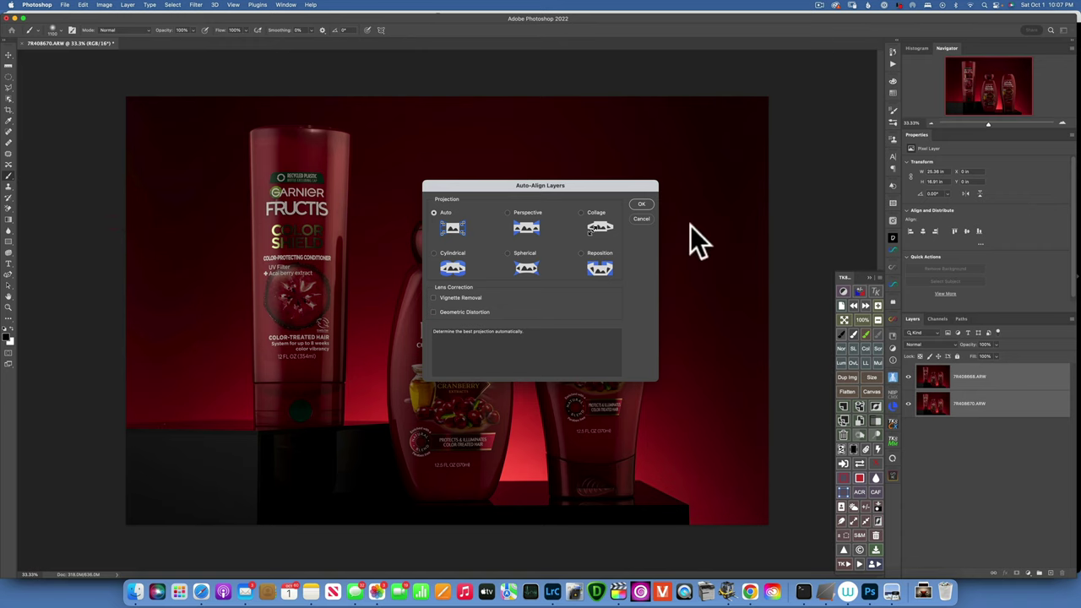
left_click(641, 202)
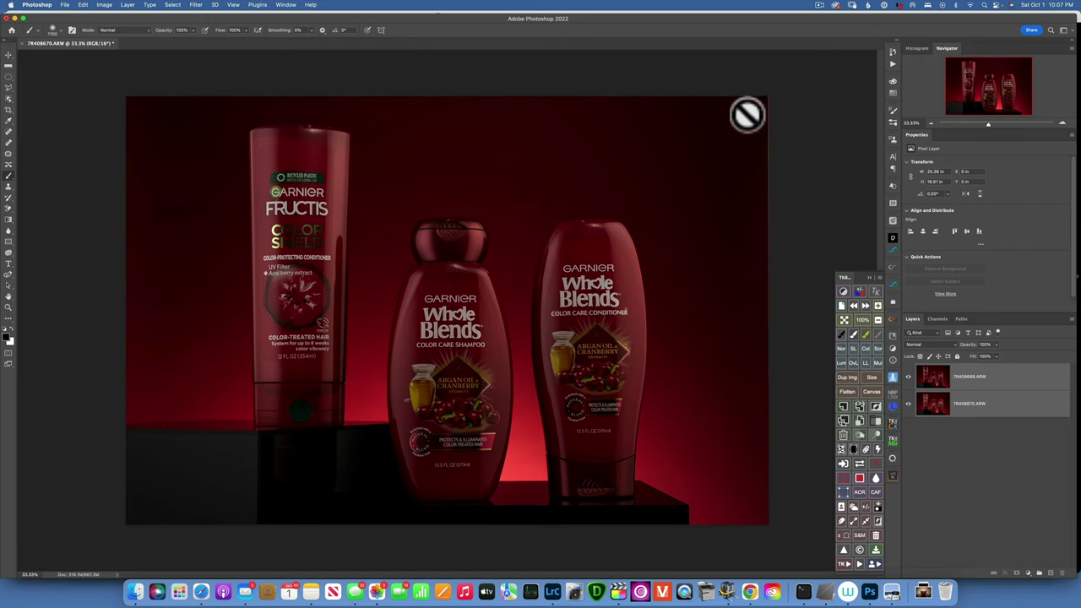
left_click(1032, 381)
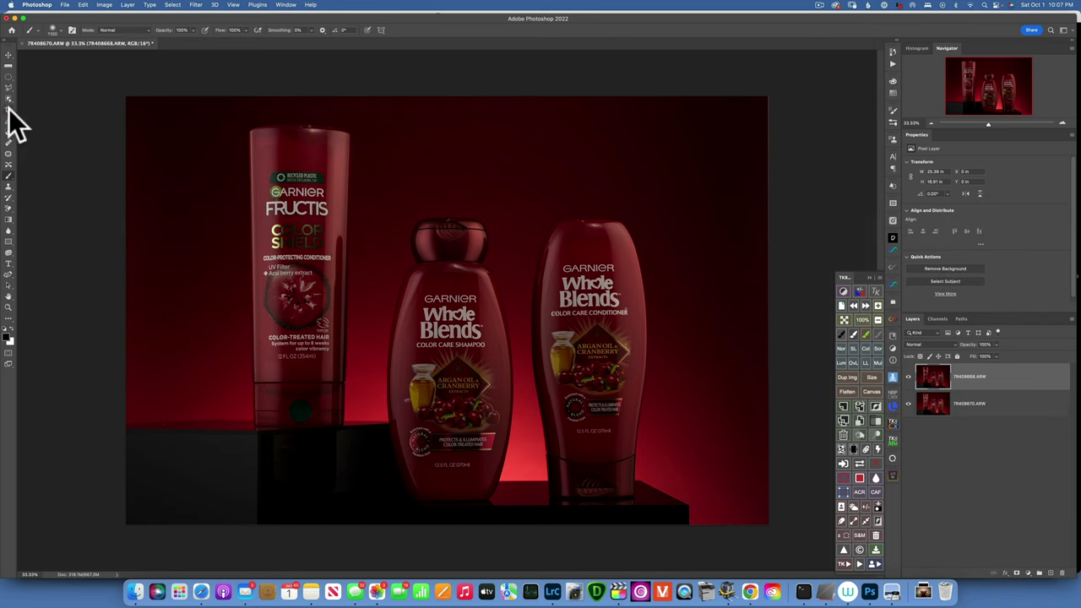
Step: Crop the image slightly inward on all sides with the Crop tool, using the Original Ratio
left_click(8, 111)
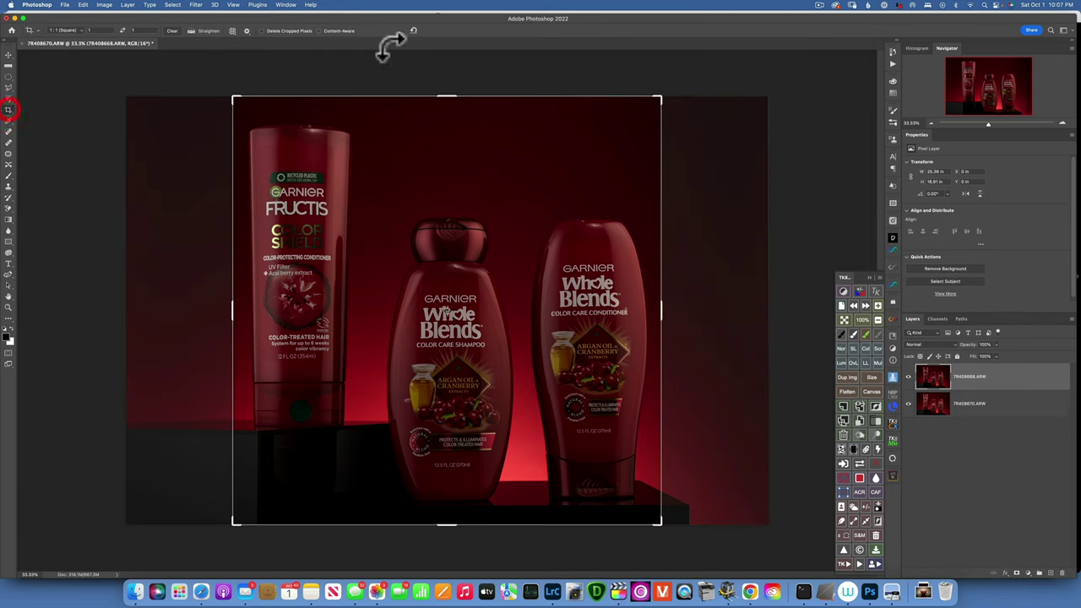
left_click(79, 28)
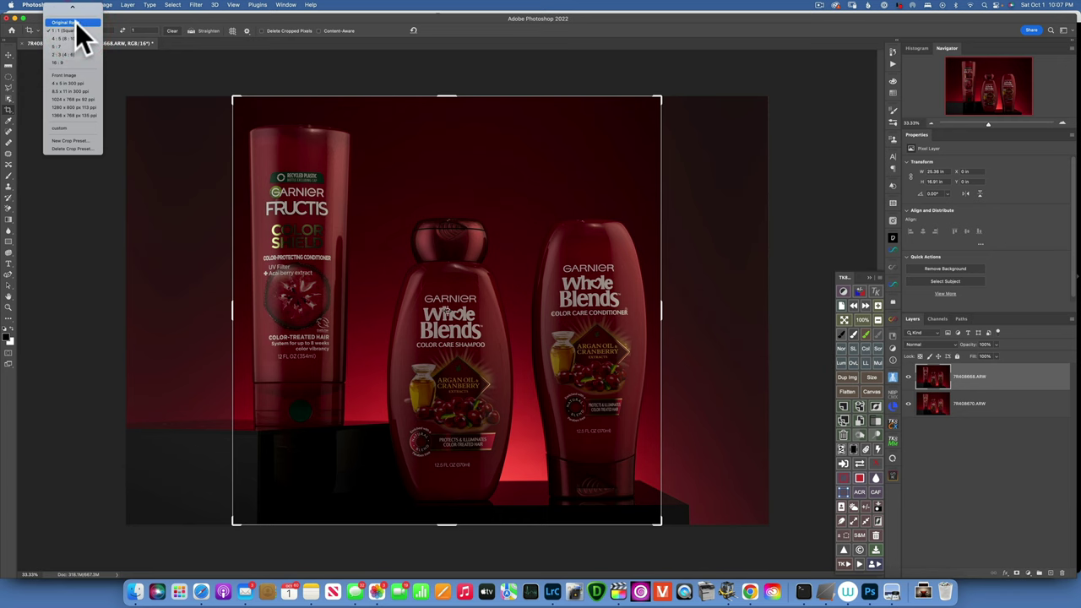
left_click(75, 22)
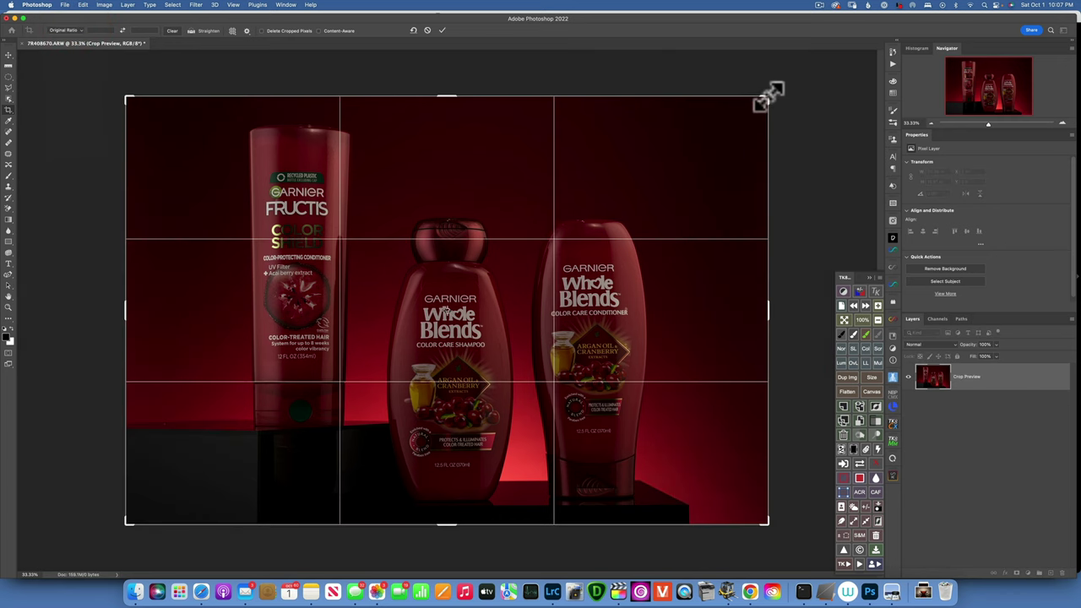
left_click_drag(769, 96, 766, 99)
left_click_drag(524, 201, 519, 197)
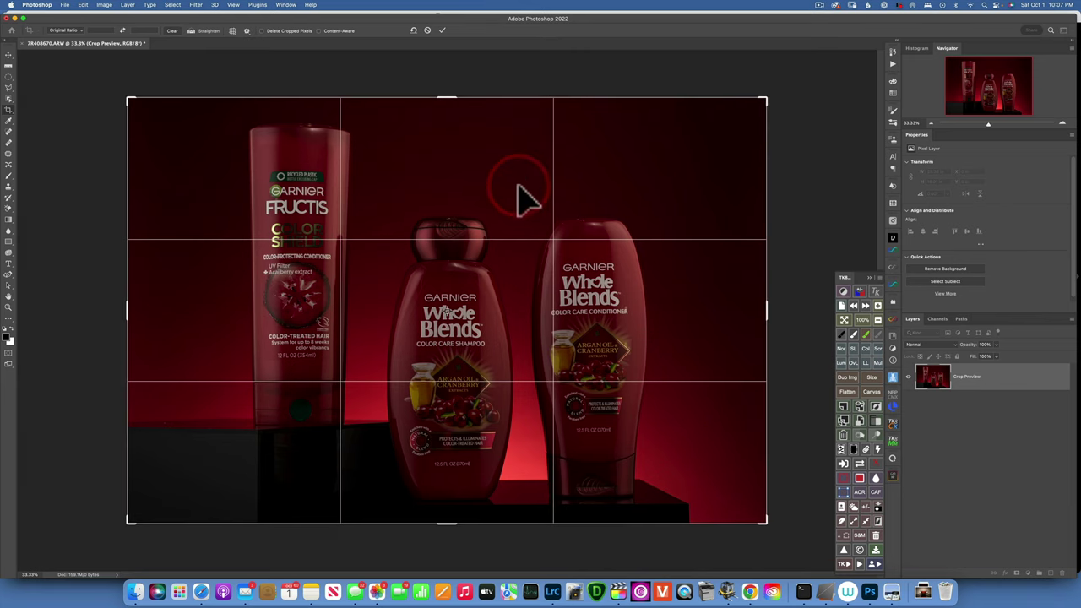
key("Return")
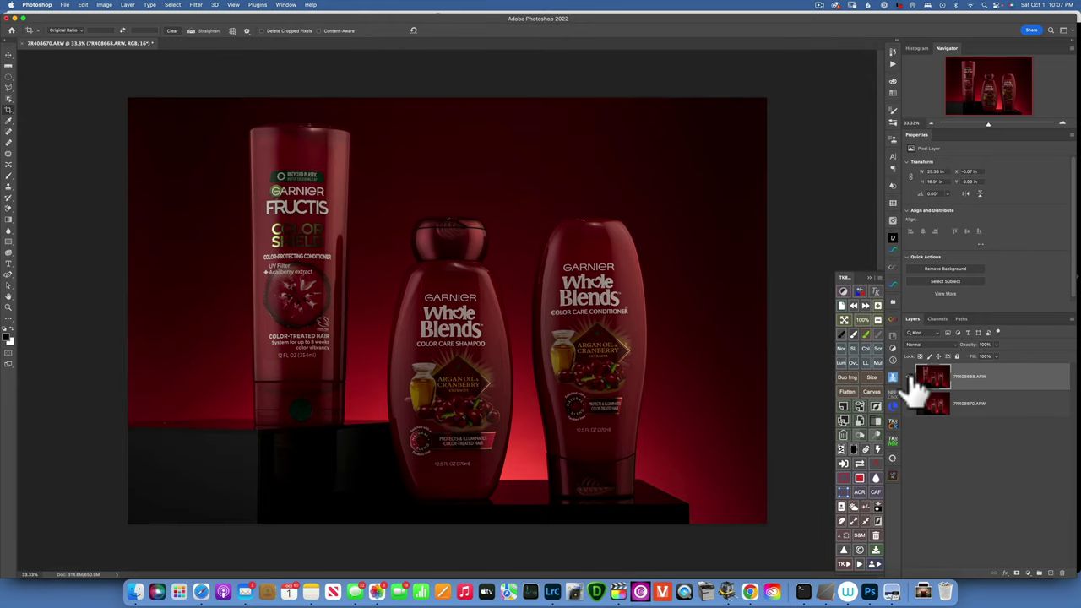
Step: Move layer 7R408668.ARW below 7R408670.ARW and compare the two photos by toggling the upper layer's visibility
left_click(909, 377)
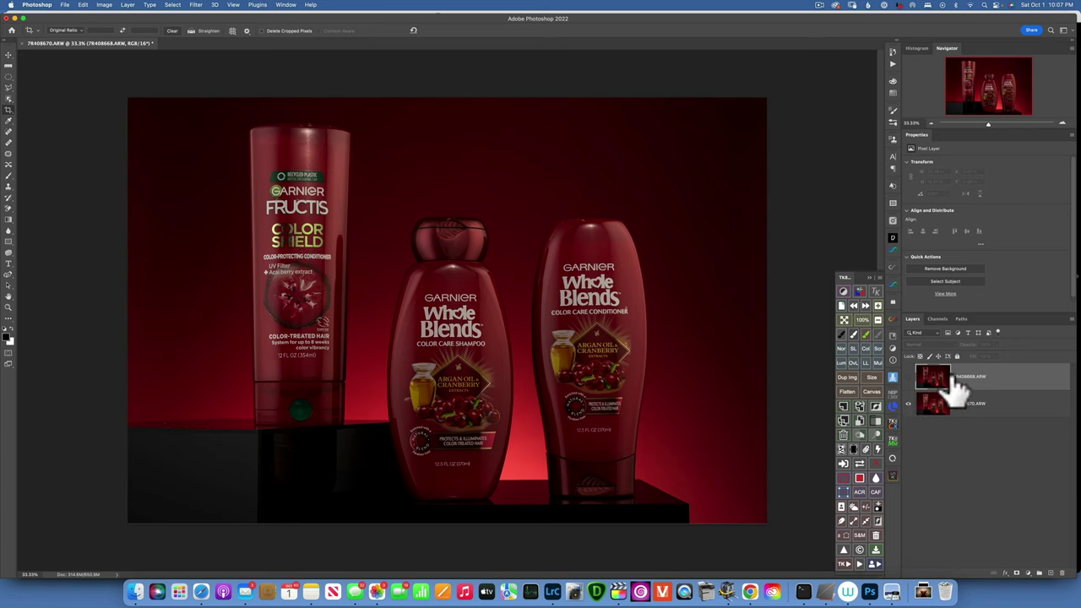
left_click(908, 377)
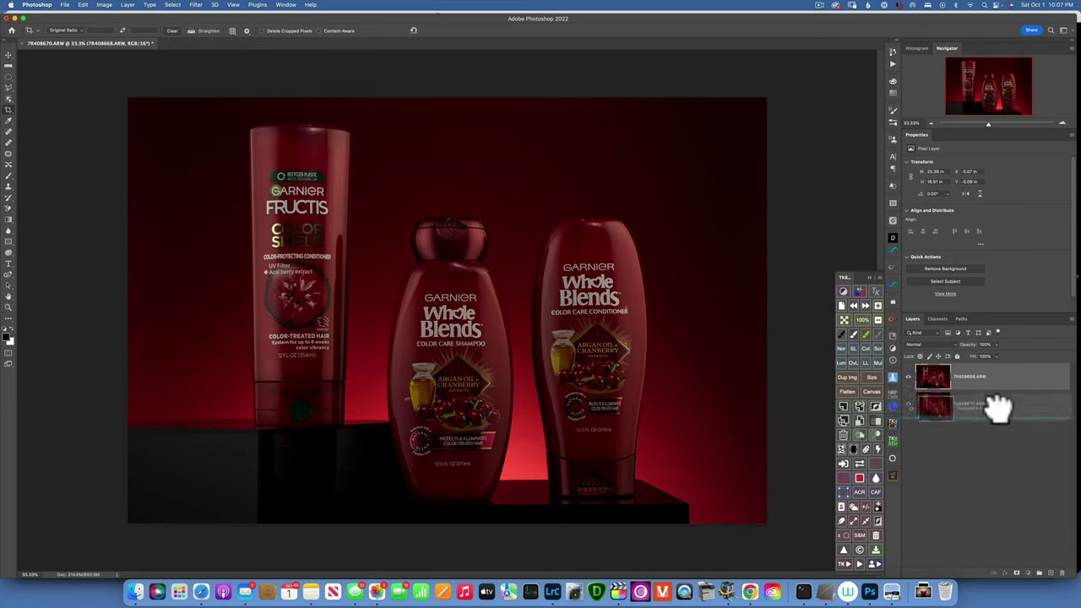
left_click_drag(997, 402, 1001, 415)
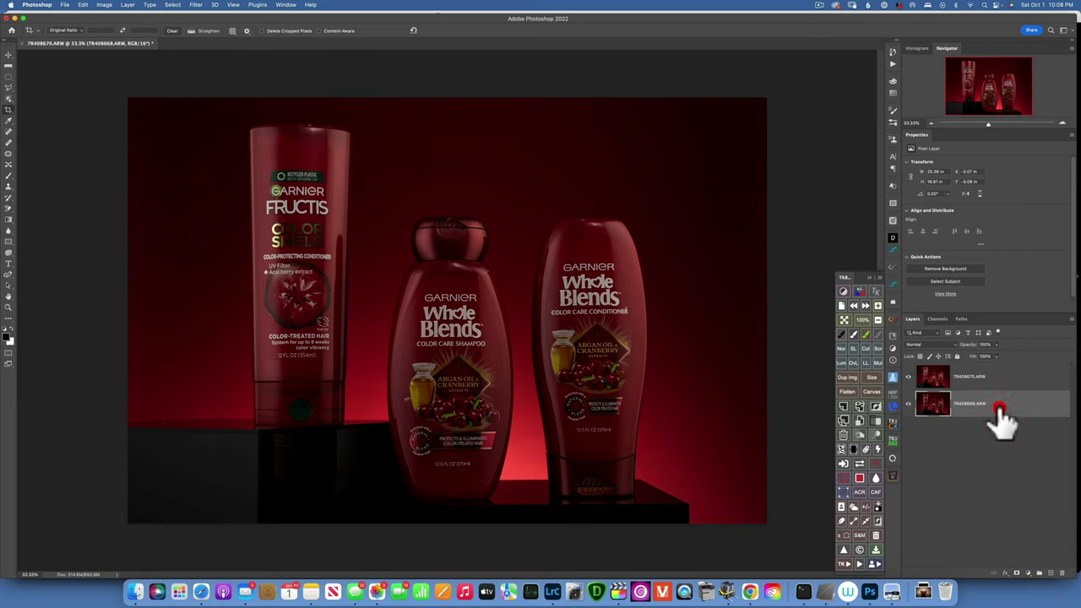
left_click(910, 377)
left_click(911, 378)
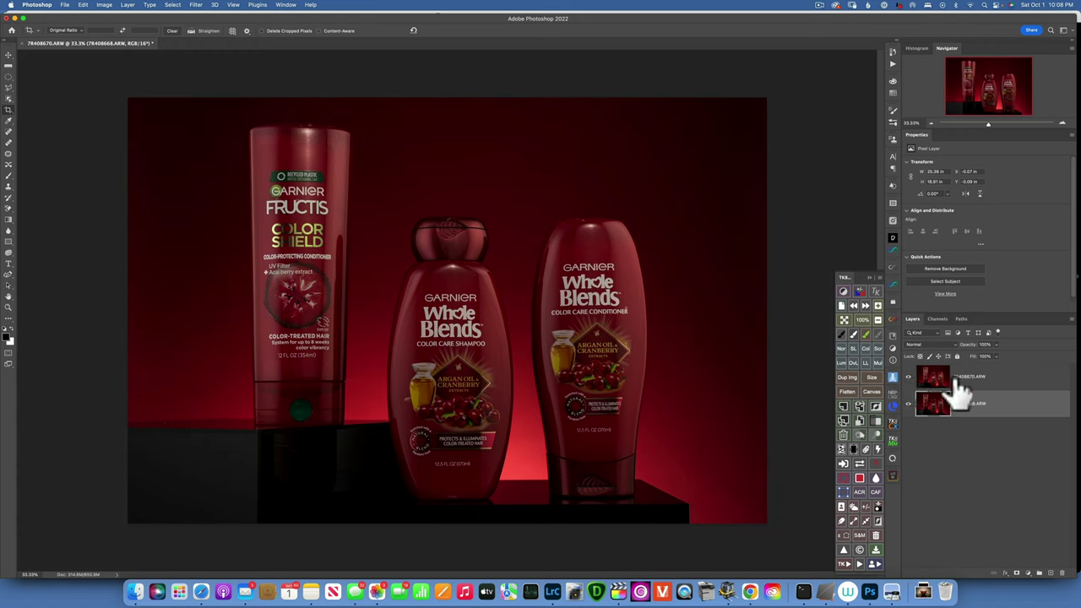
left_click(909, 377)
left_click(909, 377)
Step: Add a black layer mask that hides all of layer 7R408670.ARW and make the mask active
left_click(934, 380)
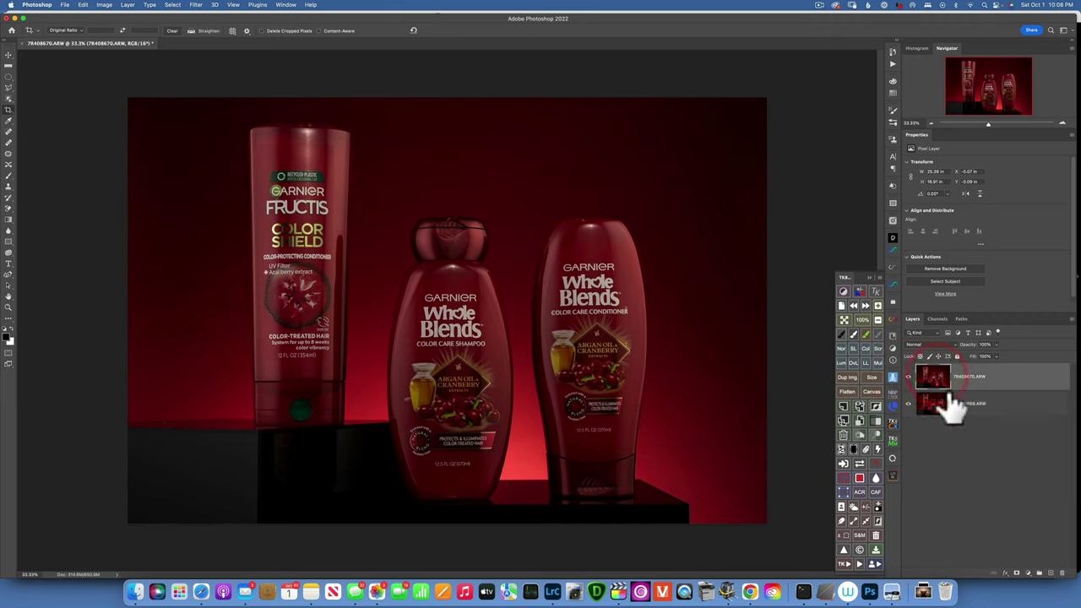
key("alt")
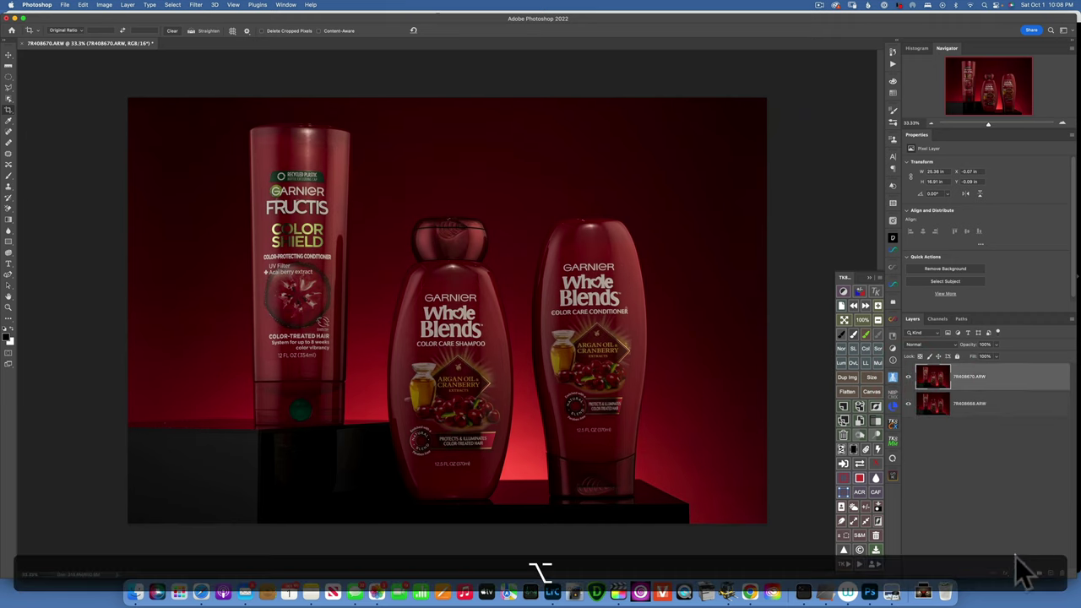
left_click(1017, 573, "alt")
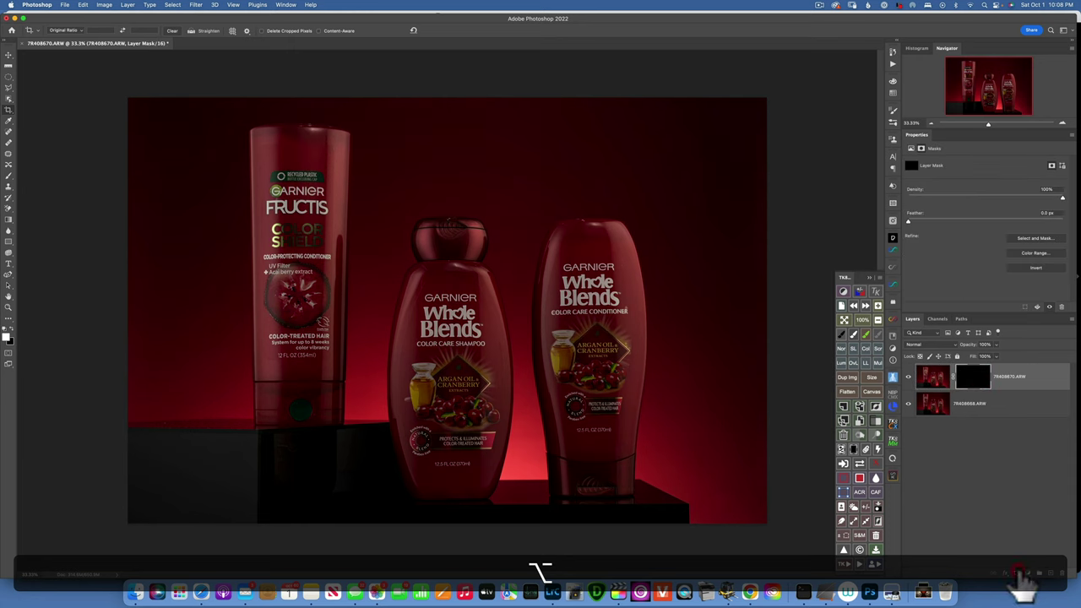
left_click(975, 378)
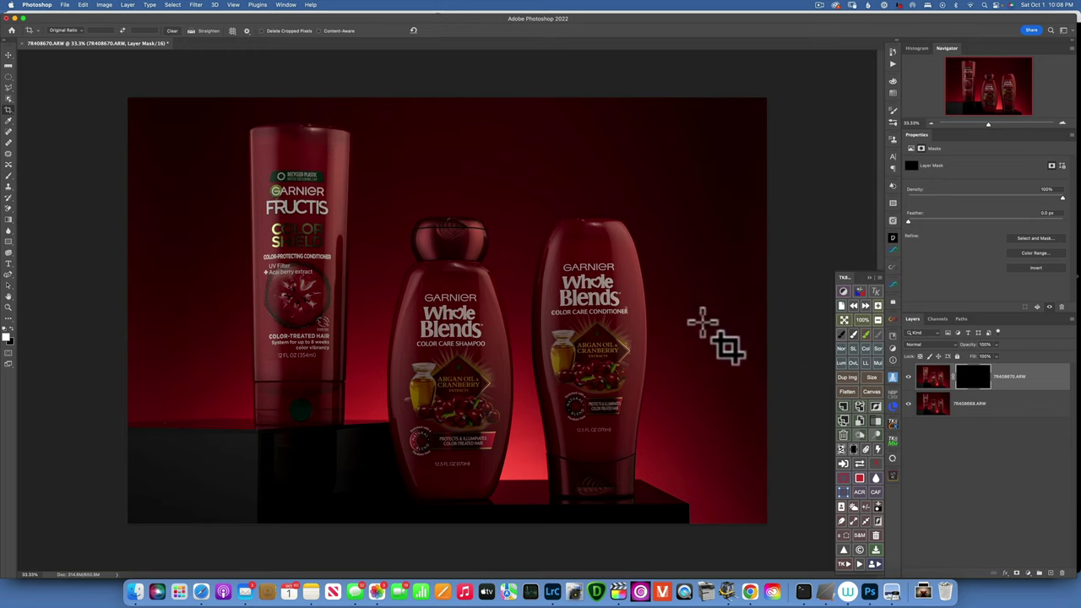
Step: Paint white on the mask with the Brush over the Fructis bottle's labels, from the top of the bottle to the lower text
left_click(8, 175)
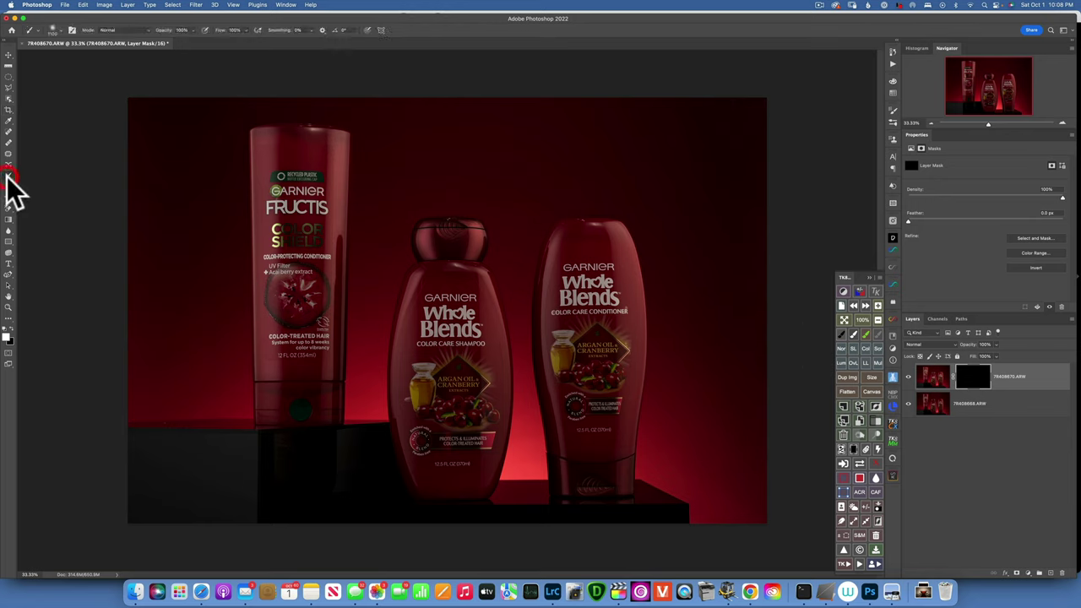
key("b")
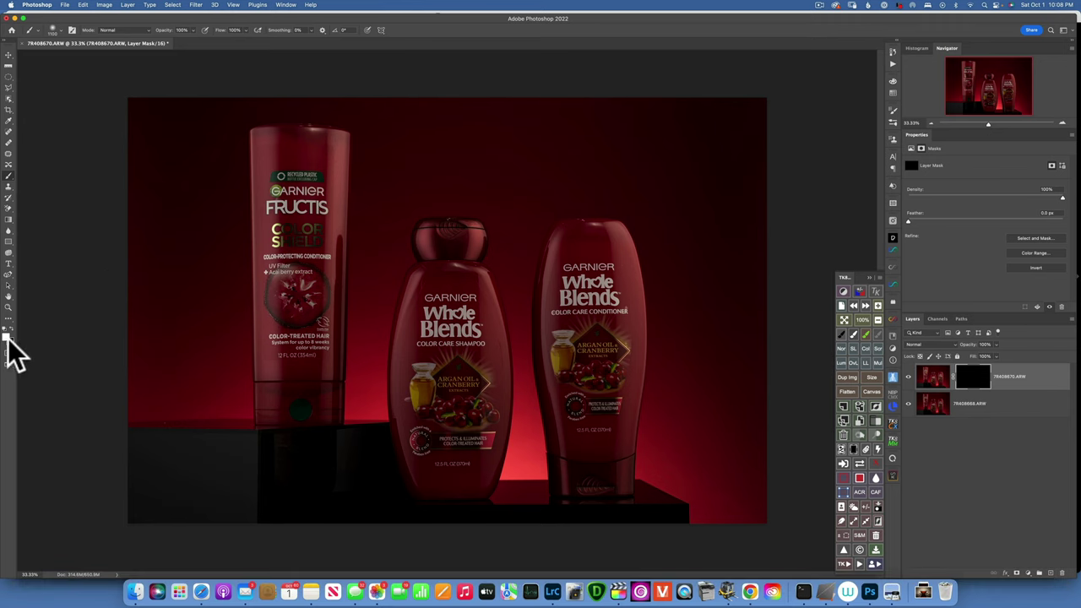
key("d")
left_click_drag(314, 221, 304, 261)
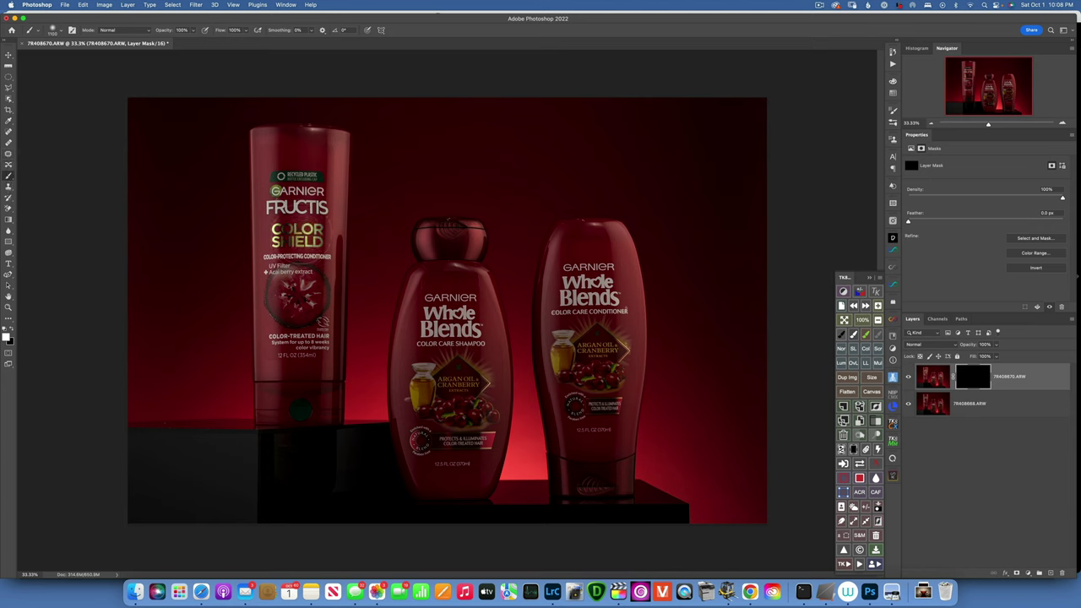
left_click_drag(306, 202, 297, 153)
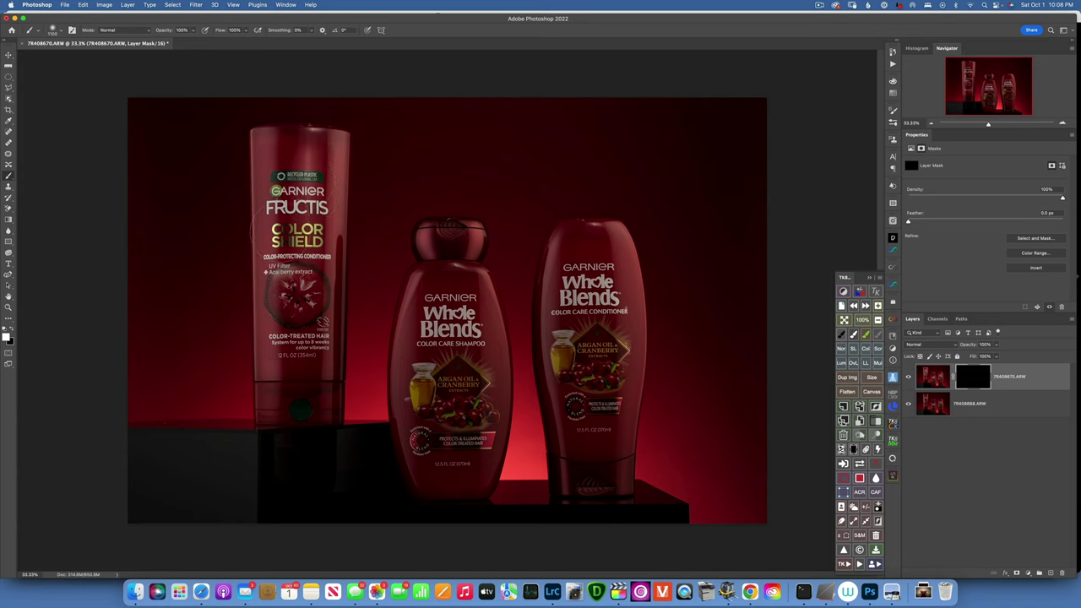
left_click_drag(297, 278, 309, 352)
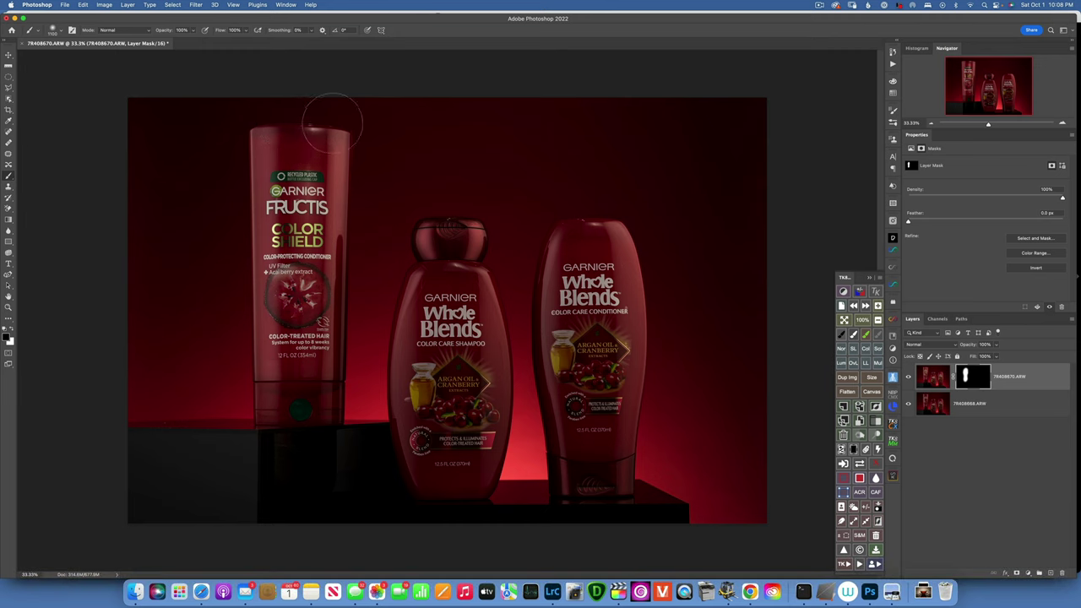
Step: Paint white on the mask over both Whole Blends bottles' labels and compare the result with layer 7R408670.ARW hidden and shown
key("x")
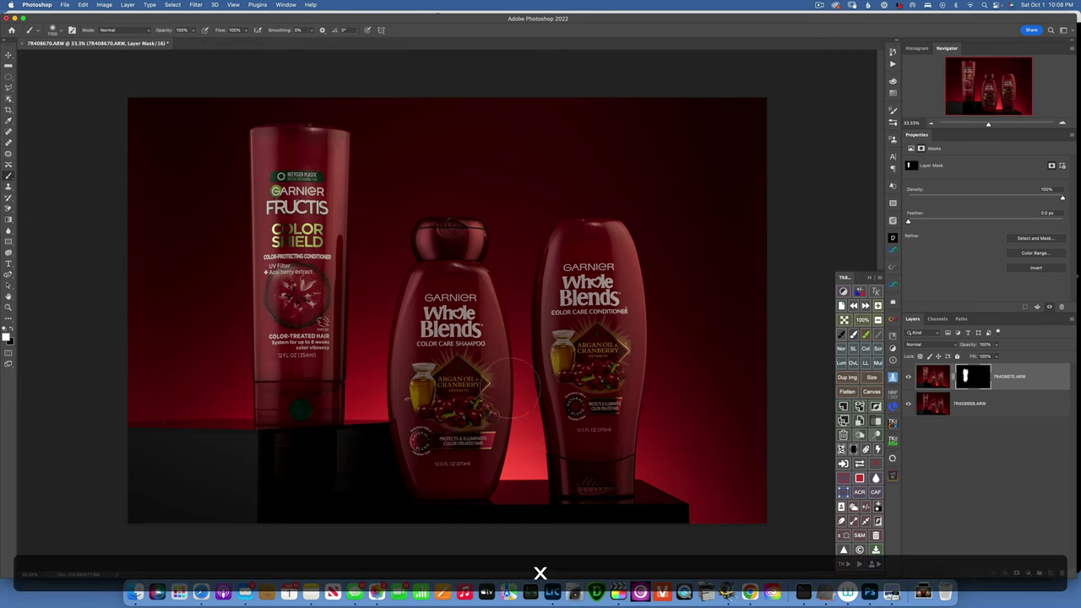
mouse_move(511, 386)
left_mouse_down()
mouse_move(477, 329)
mouse_move(444, 346)
left_mouse_up()
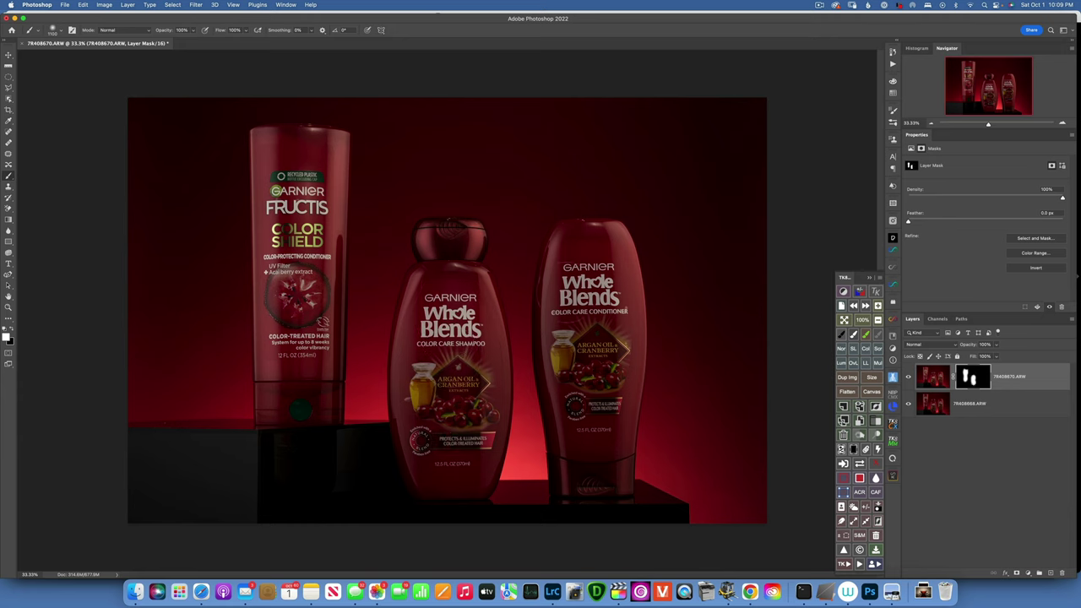
mouse_move(593, 247)
left_mouse_down()
mouse_move(577, 285)
mouse_move(591, 397)
left_mouse_up()
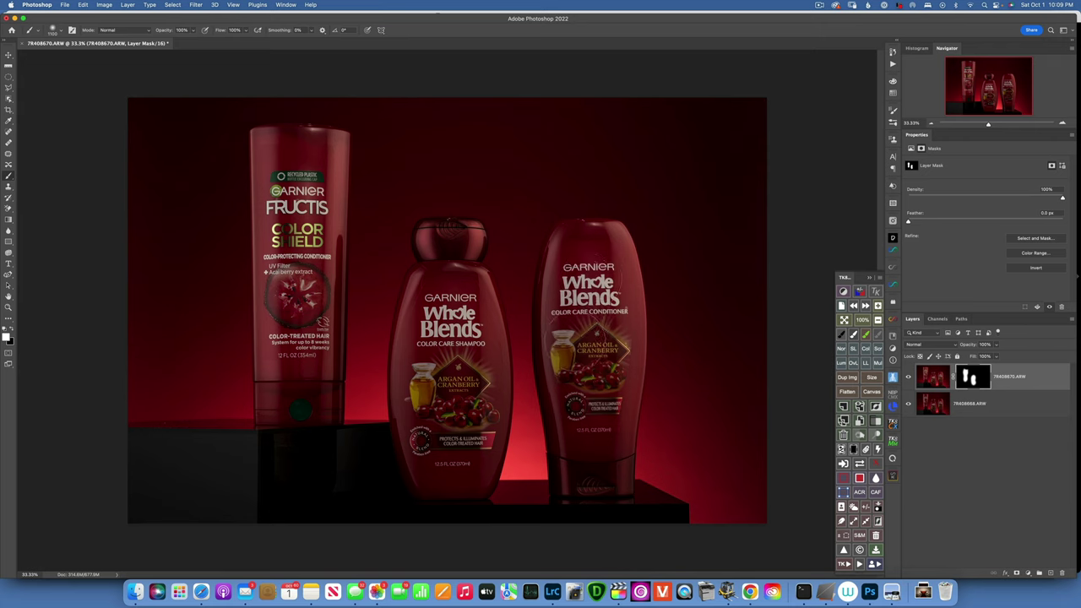
left_click(910, 377)
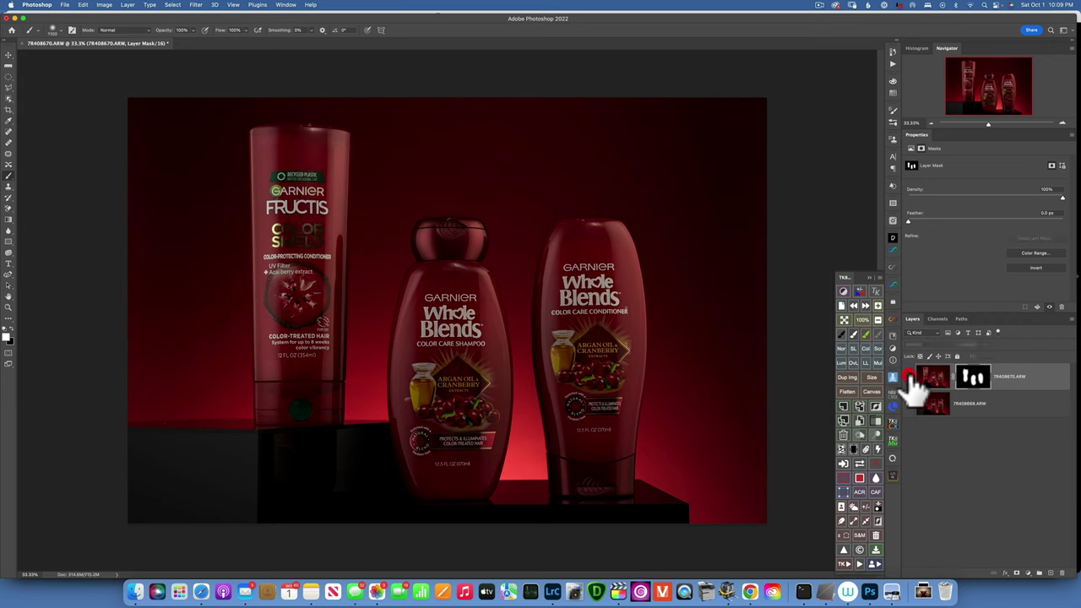
left_click(909, 376)
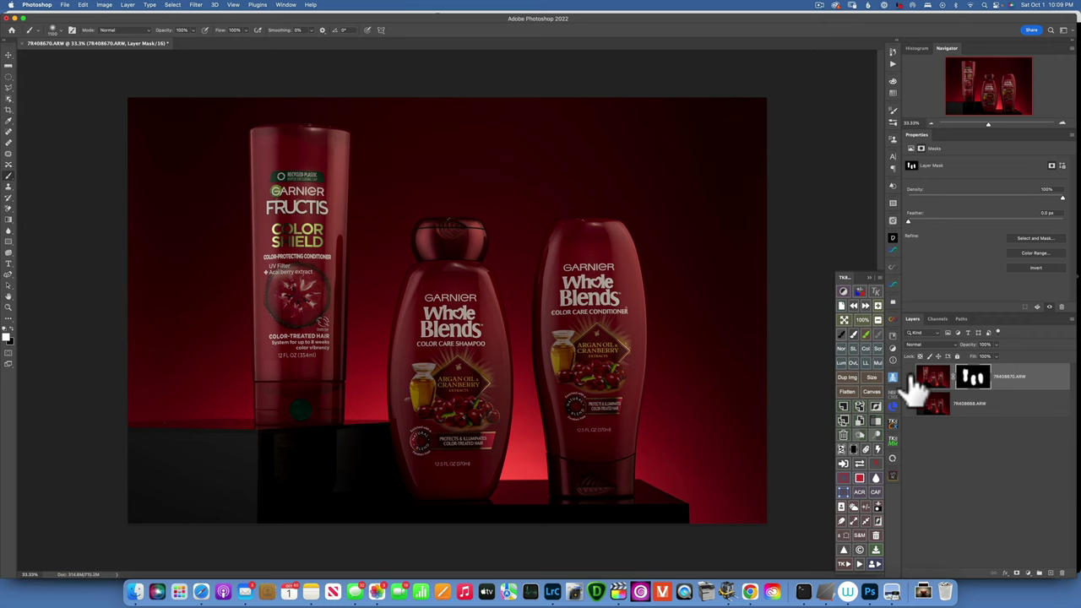
left_click(910, 376)
left_click(909, 376)
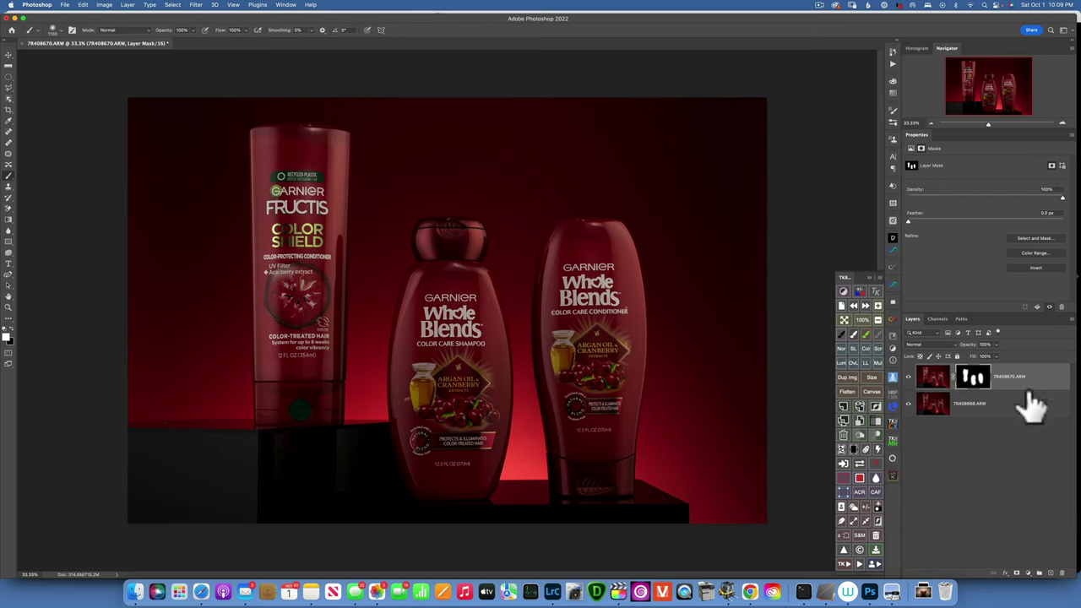
Step: Create a new blank layer and remove the specks on the Whole Blends shampoo cap with the Spot Healing Brush at 100% view
left_click(1049, 574)
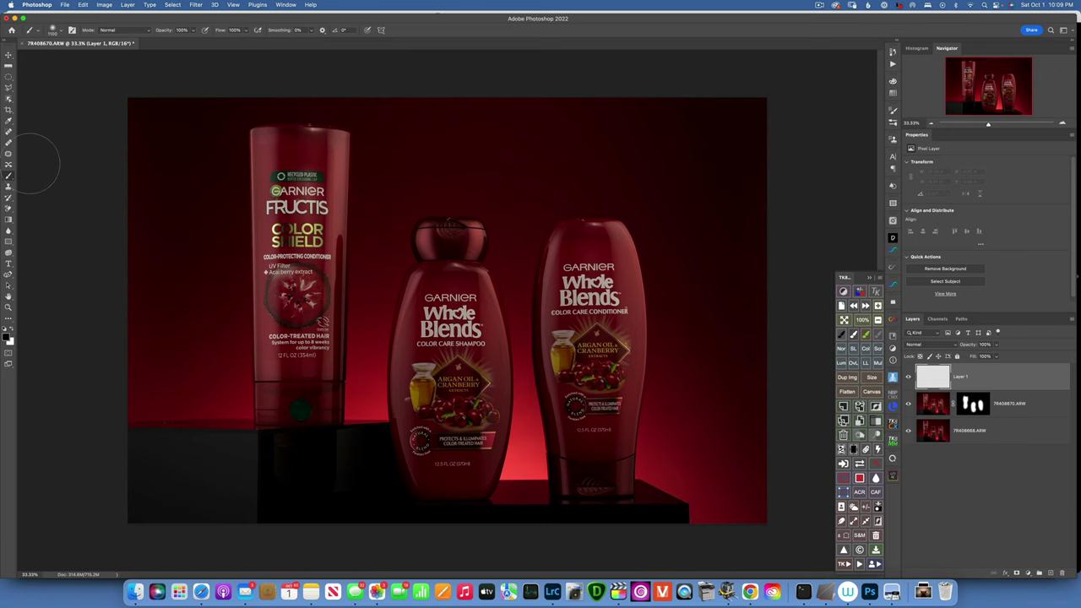
left_click(9, 132)
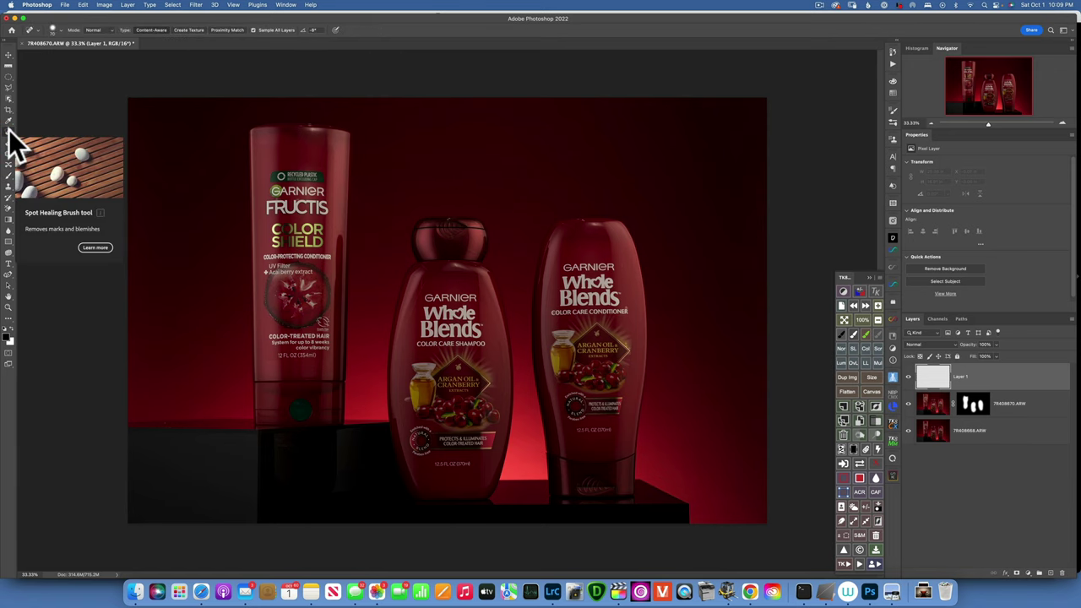
key("z")
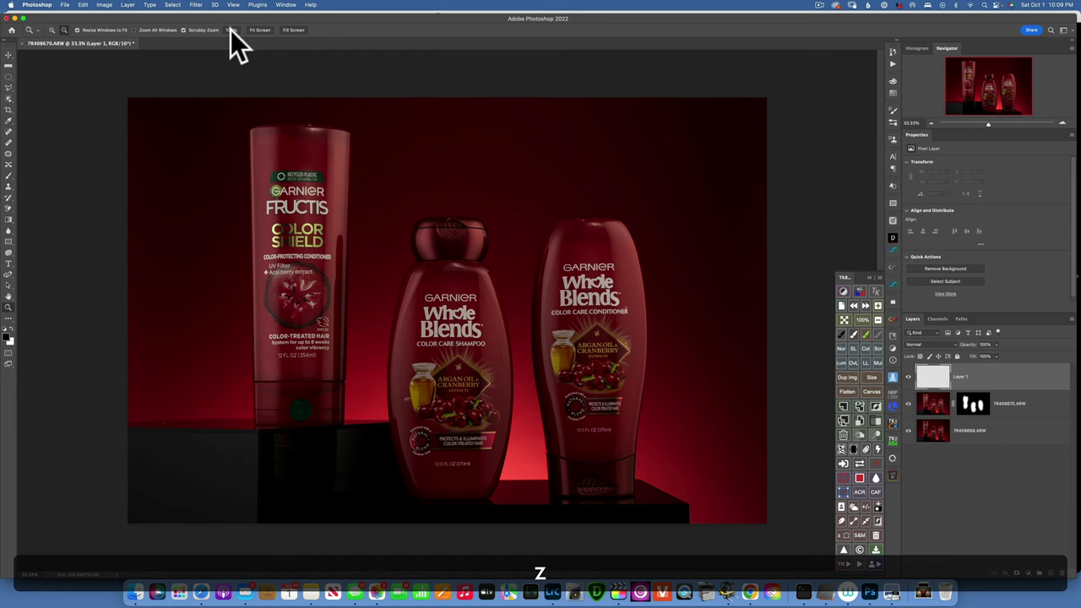
left_click(230, 29)
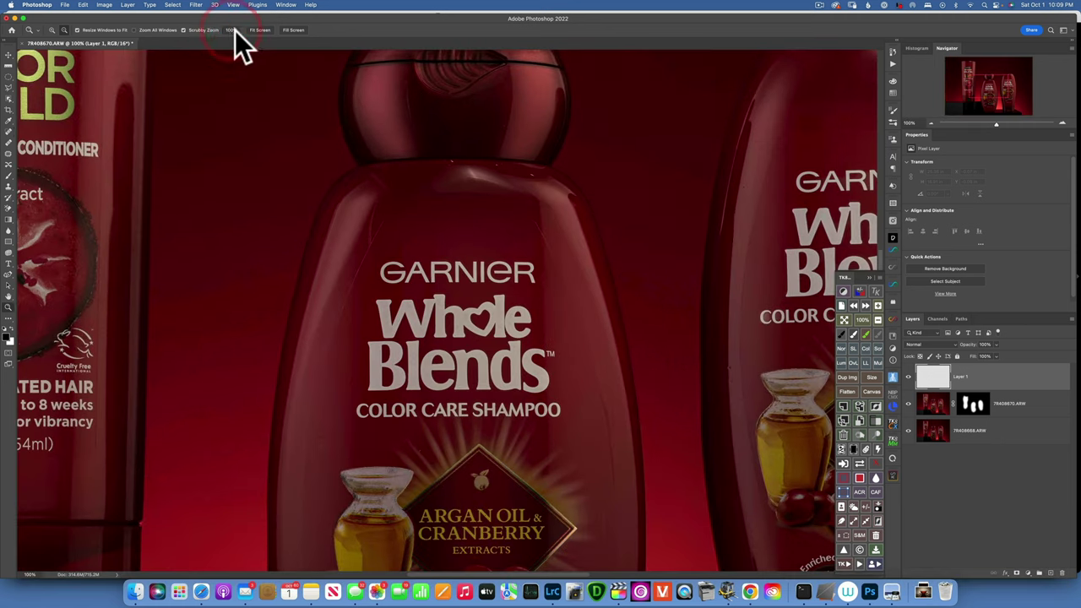
left_click_drag(510, 215, 514, 313)
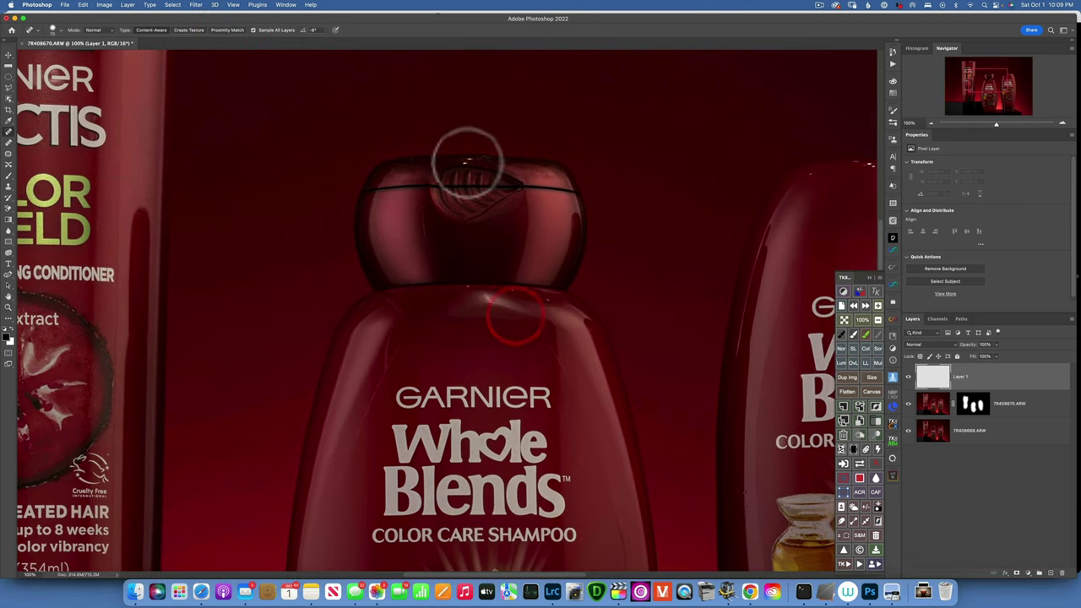
left_click(465, 160)
mouse_move(490, 157)
left_mouse_down()
mouse_move(535, 193)
mouse_move(517, 190)
left_mouse_up()
left_click(517, 183)
left_click(513, 251)
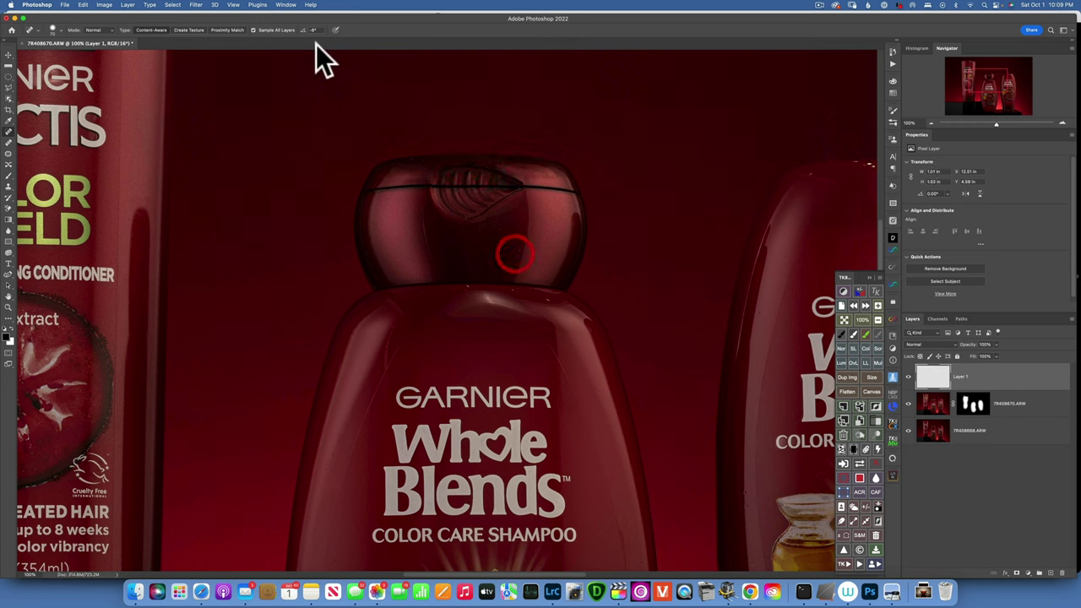
Step: Spot-heal the blemishes along the shampoo bottle's shoulder and neck and on the cap's upper edge
left_click(553, 300)
left_click(513, 292)
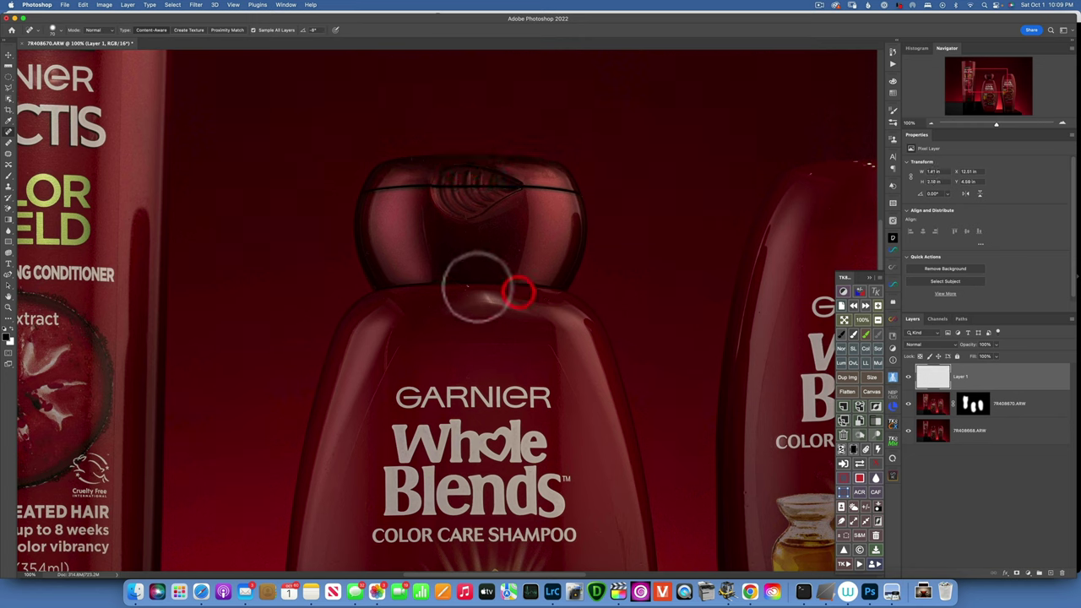
left_click(476, 290)
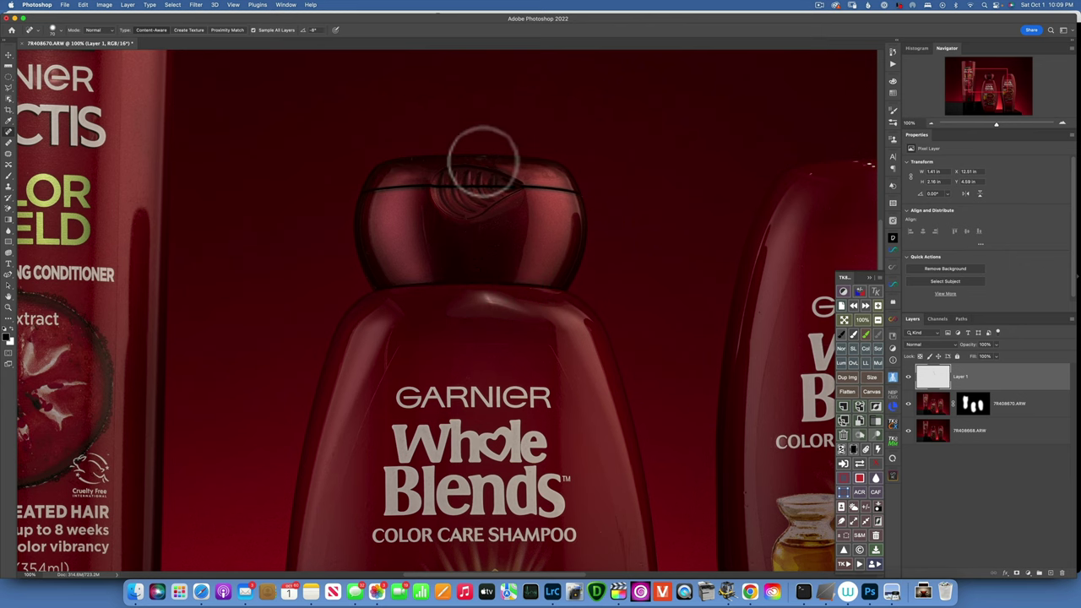
left_click(483, 154)
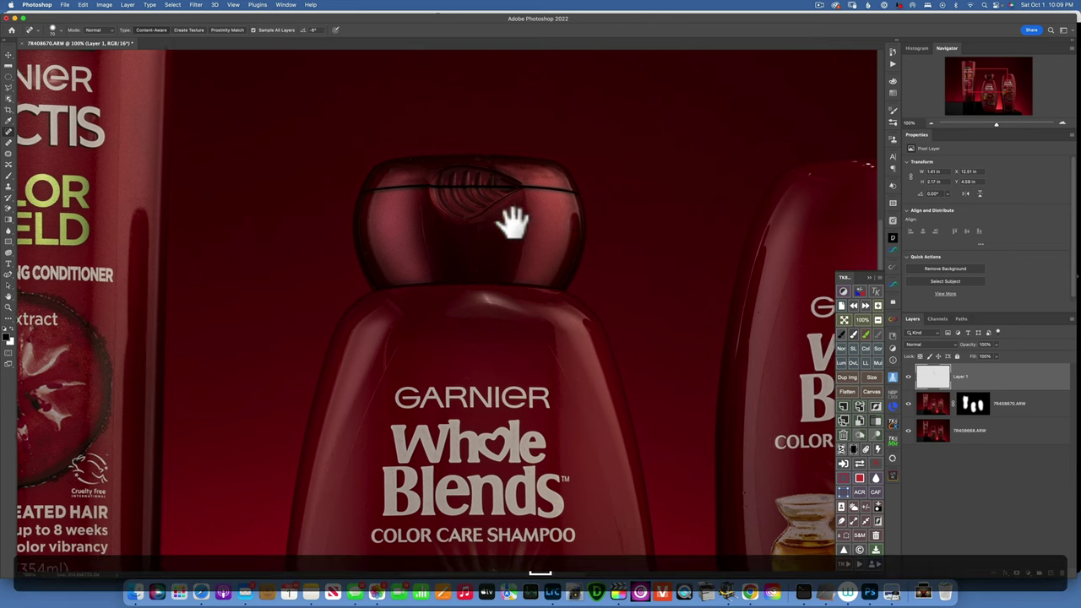
Step: Spot-heal the bright specks along the top edge of the Whole Blends conditioner bottle
left_click_drag(512, 222, 473, 150)
left_click(533, 150)
left_click(550, 146)
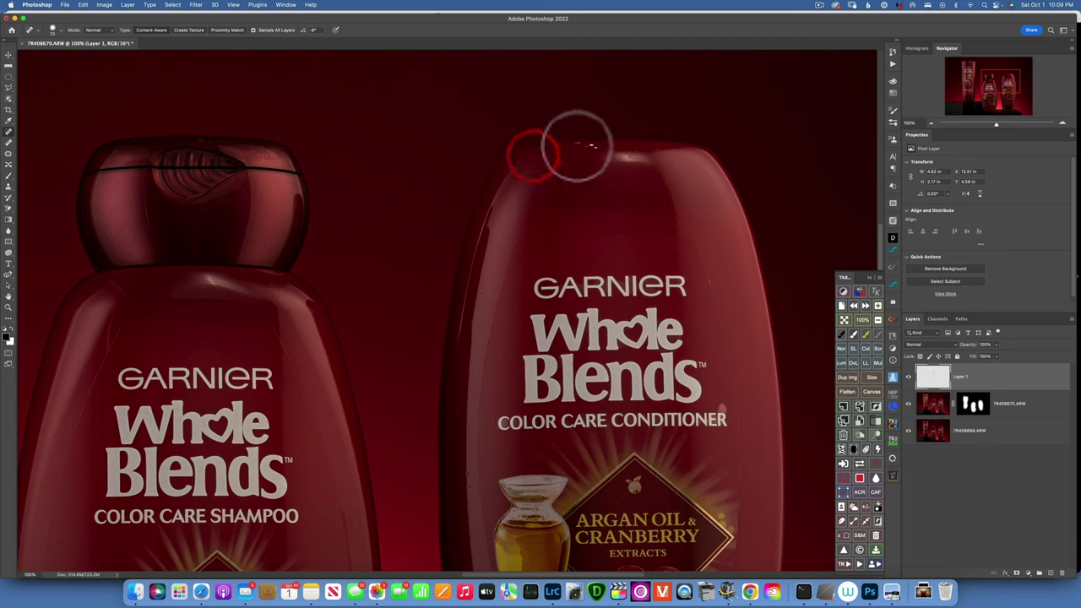
left_click(583, 144)
left_click(604, 152)
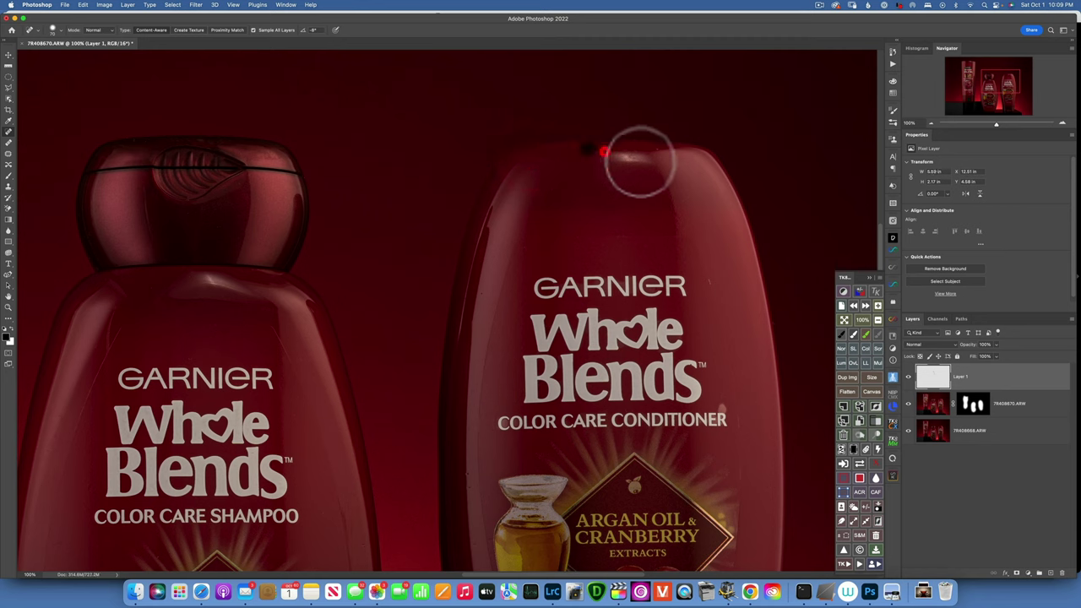
left_click(658, 153)
key("bracketleft")
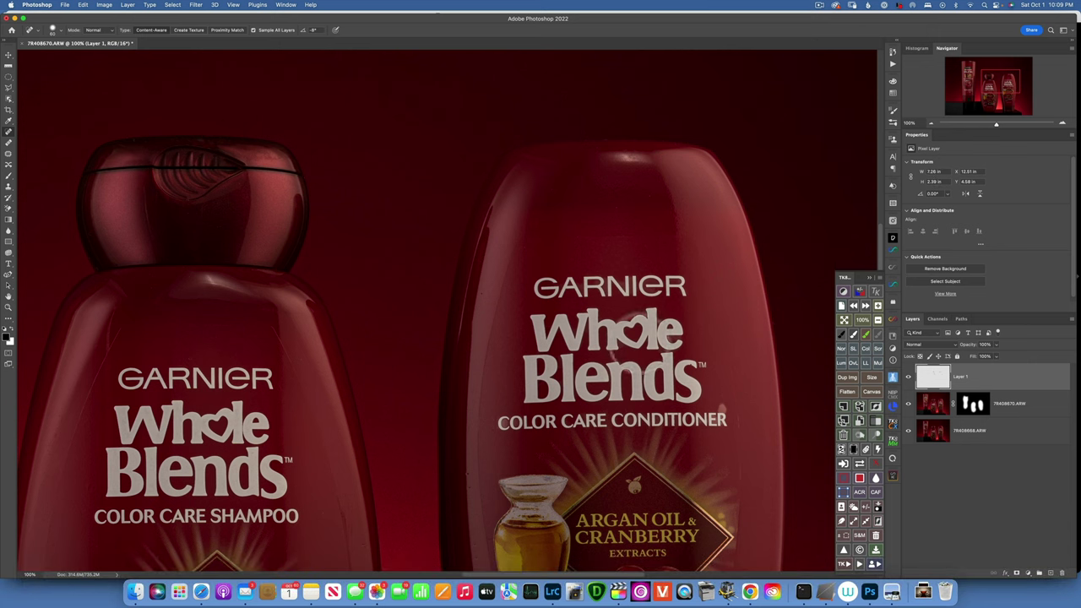
Step: Check the rest of the bottles for blemishes and spot-heal the small mark on the upper part of the Fructis bottle
left_click_drag(637, 338, 650, 160)
left_click_drag(651, 405, 644, 96)
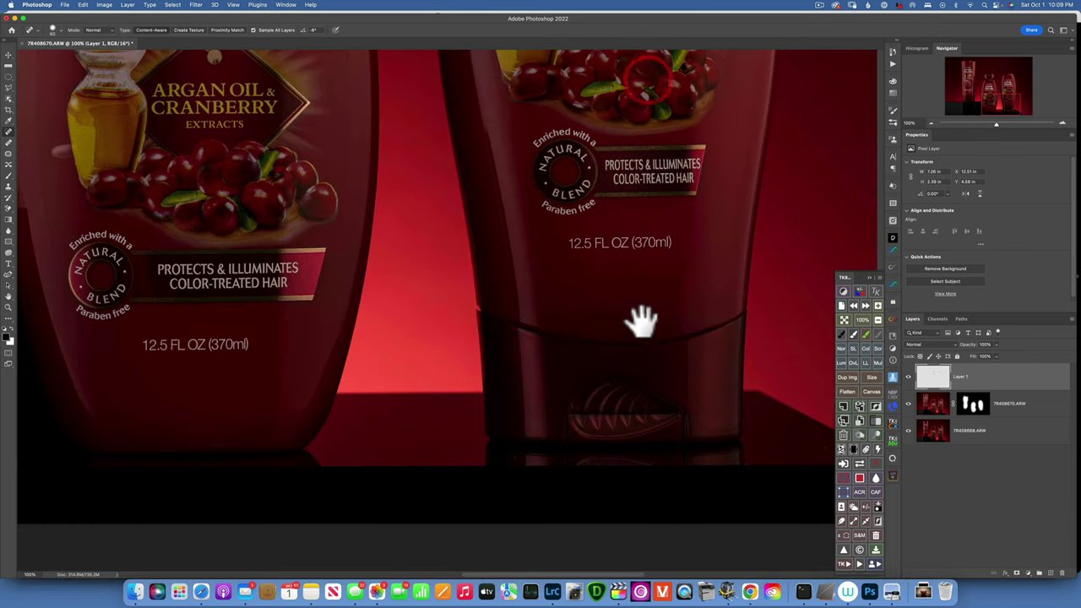
left_click_drag(645, 321, 820, 266)
left_click_drag(388, 220, 617, 521)
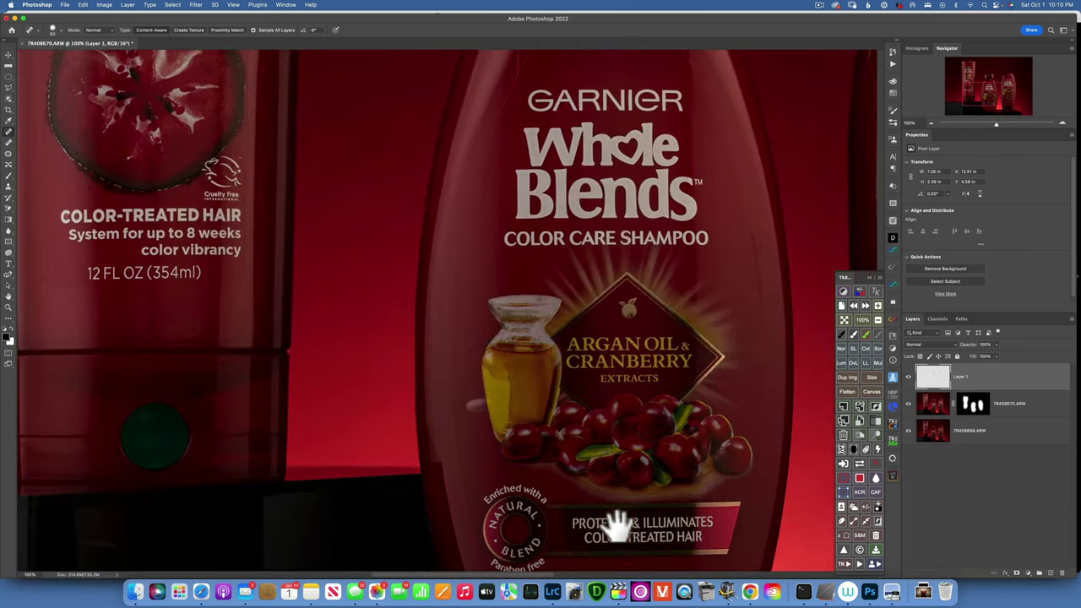
left_click_drag(603, 144, 960, 301)
left_click_drag(651, 254, 591, 442)
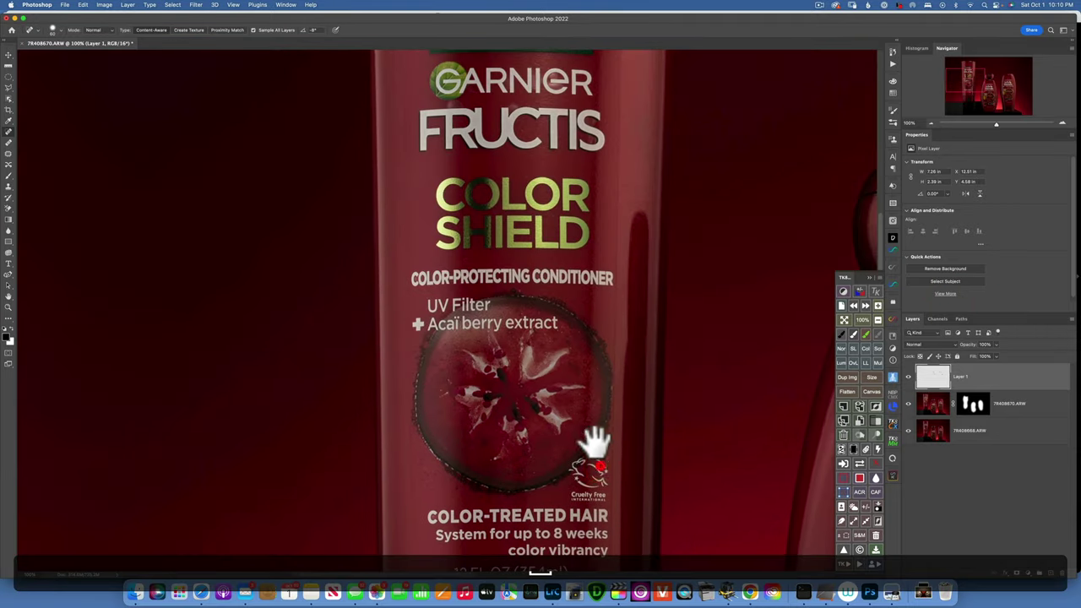
left_click_drag(561, 247, 554, 337)
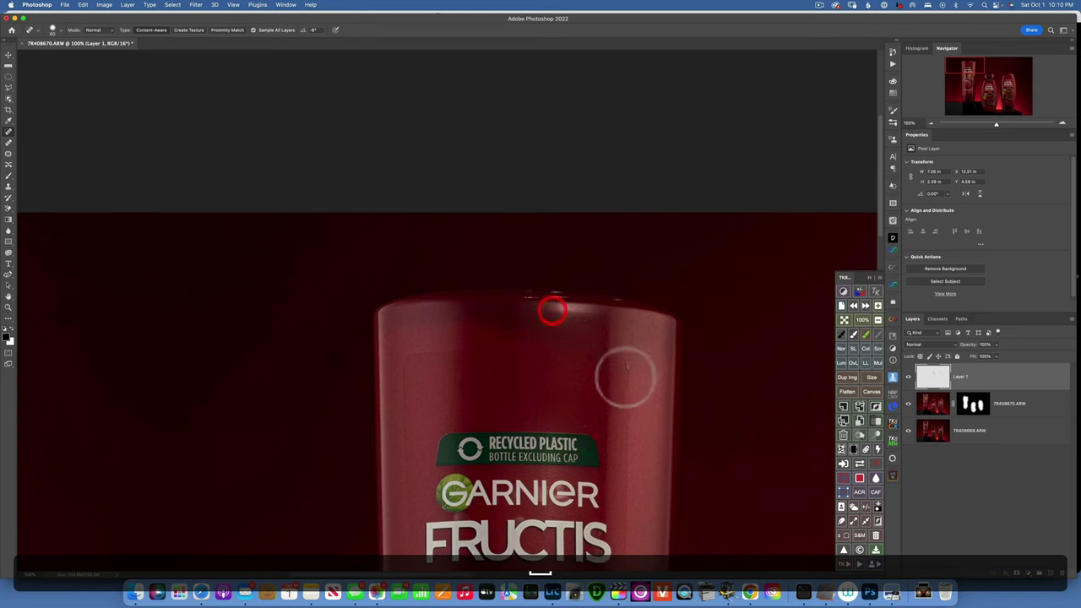
left_click(627, 366)
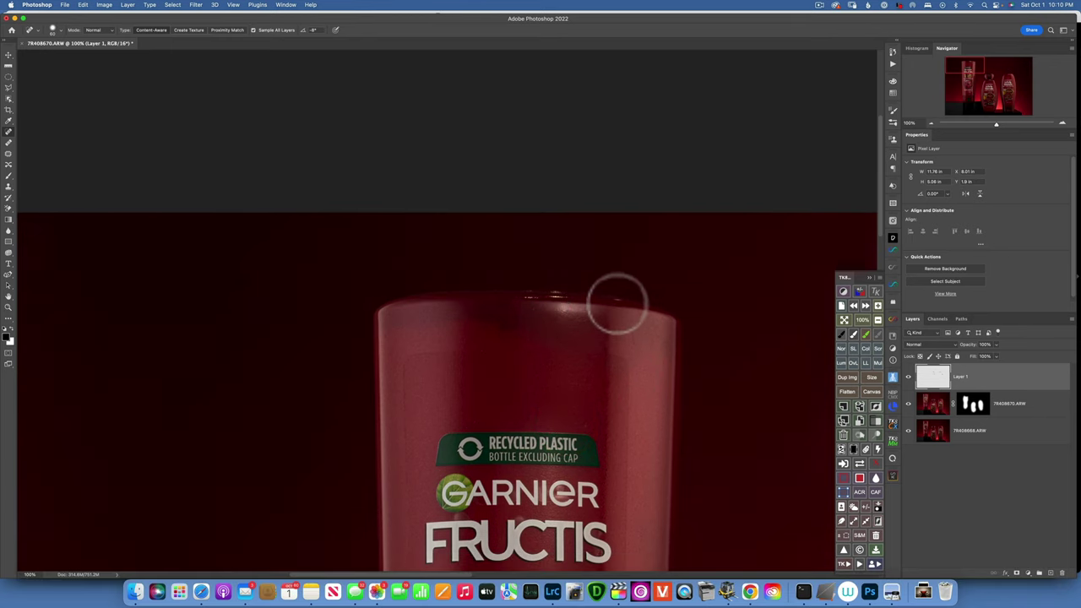
Step: Spot-heal the bright specks along the Fructis bottle's top rim with a smaller brush
key("bracketleft")
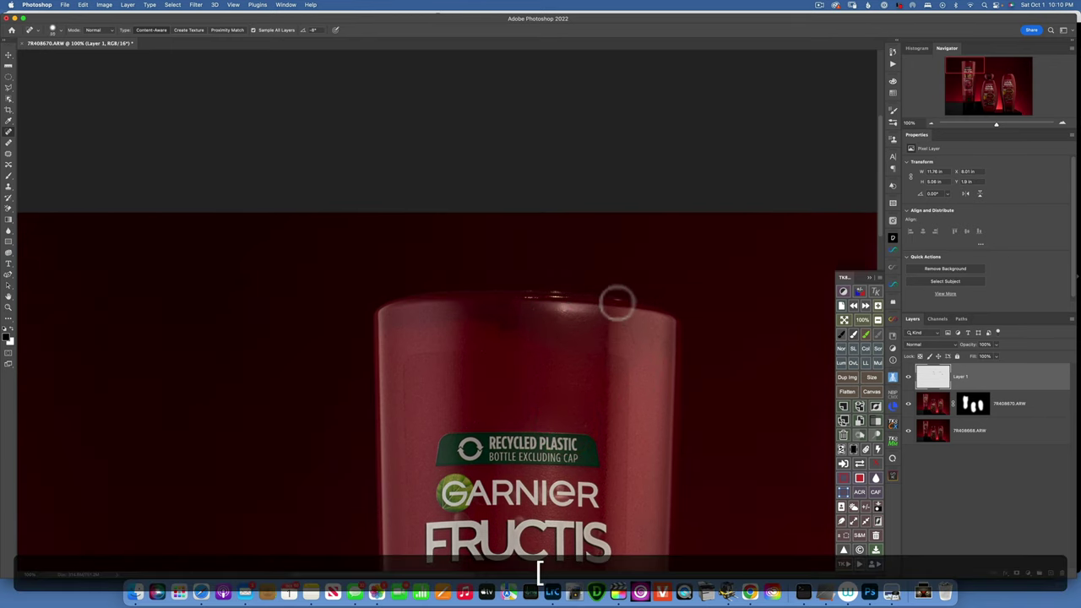
left_click(626, 303)
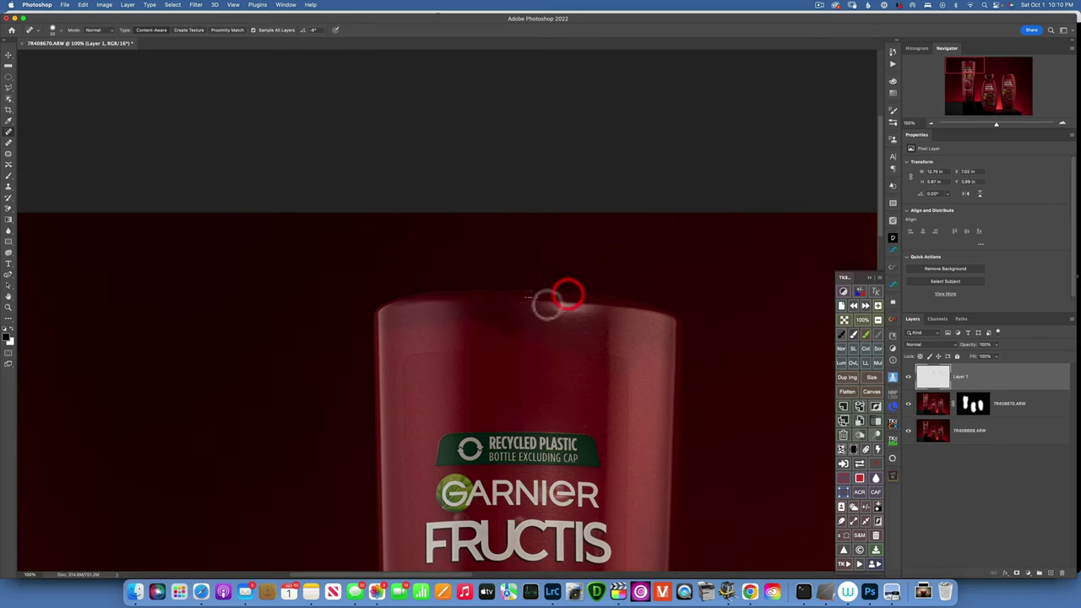
left_click(553, 292)
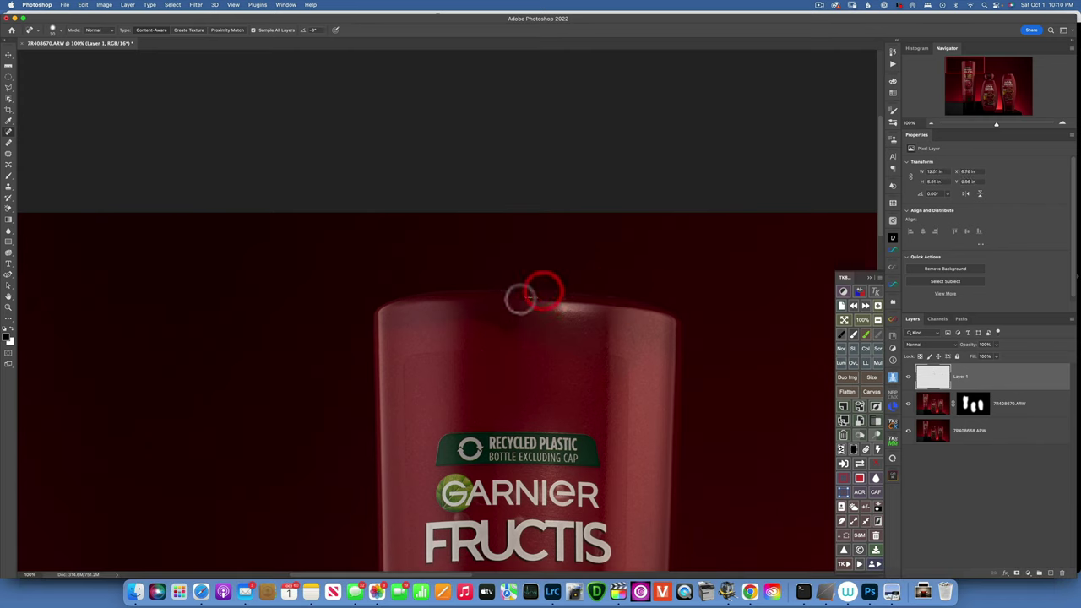
left_click(600, 351)
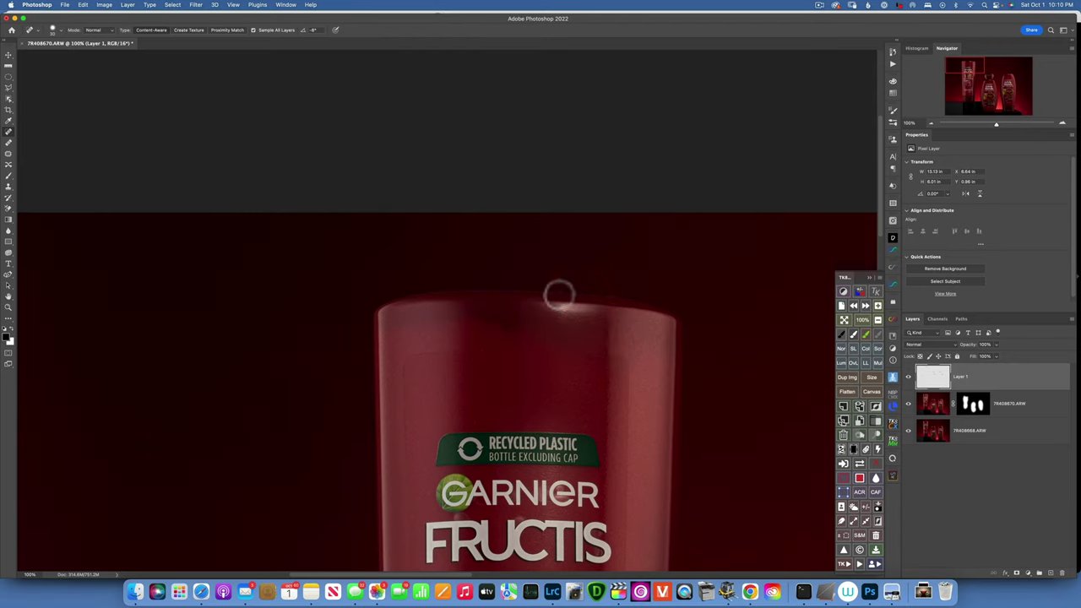
left_click(562, 292)
Step: Spot-heal the dust specks on the black block and along its upper edge beside the Fructis bottle
left_click_drag(602, 346, 531, 41)
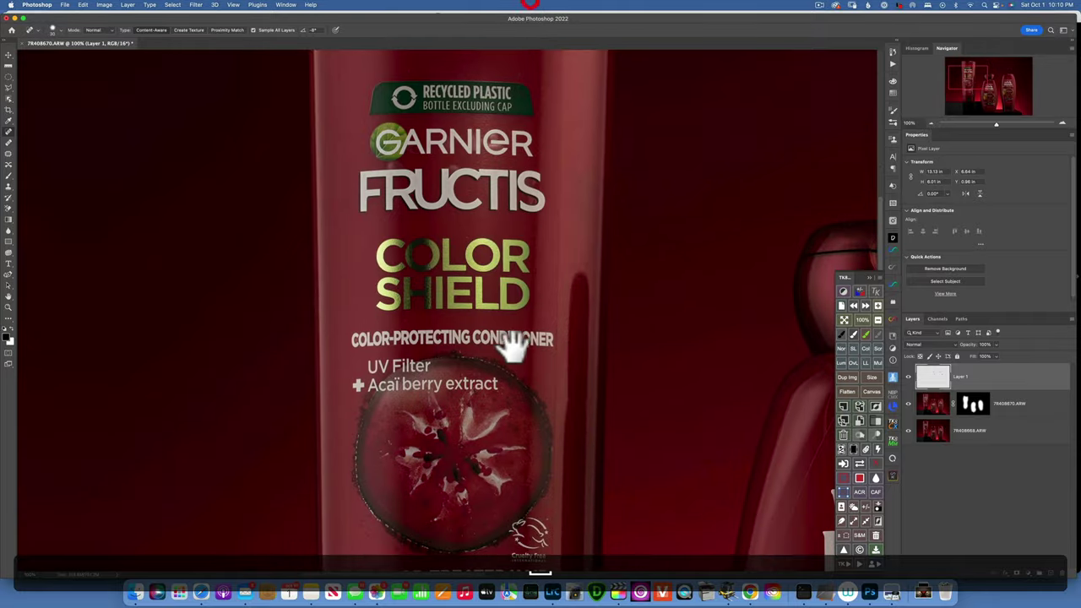
left_click_drag(512, 346, 550, 9)
mouse_move(515, 264)
left_mouse_down()
mouse_move(693, 89)
mouse_move(782, 137)
left_mouse_up()
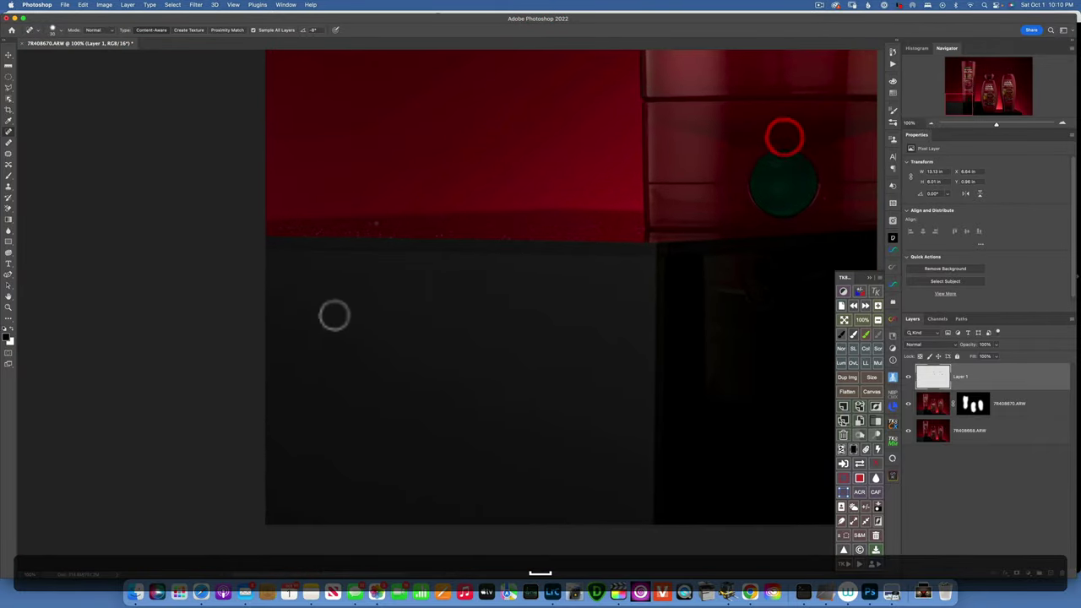
left_click(391, 227)
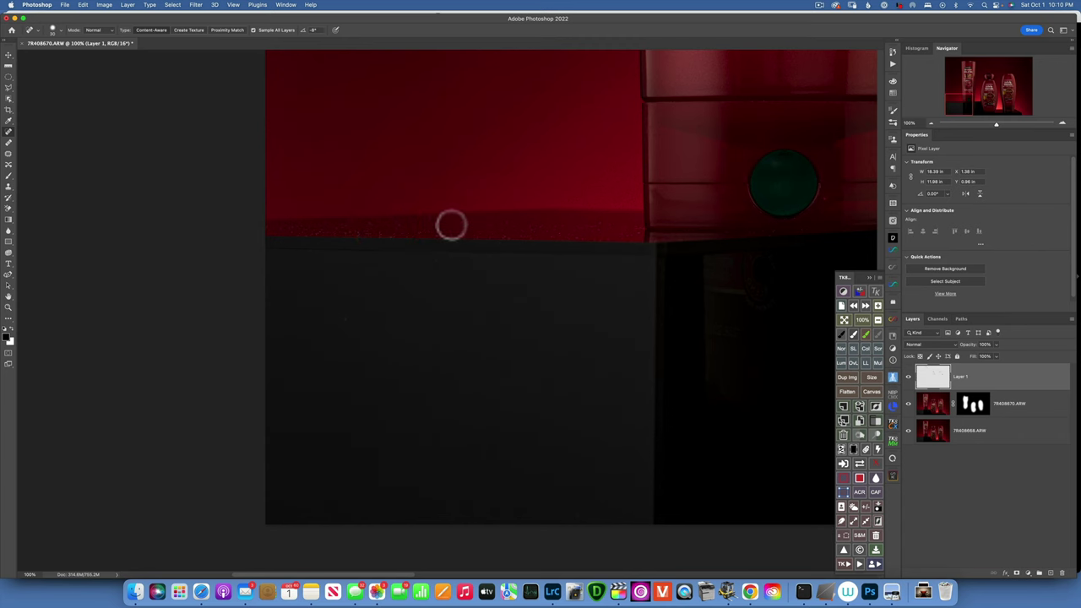
mouse_move(664, 338)
left_mouse_down()
mouse_move(120, 512)
mouse_move(538, 384)
mouse_move(338, 10)
mouse_move(405, 297)
left_mouse_up()
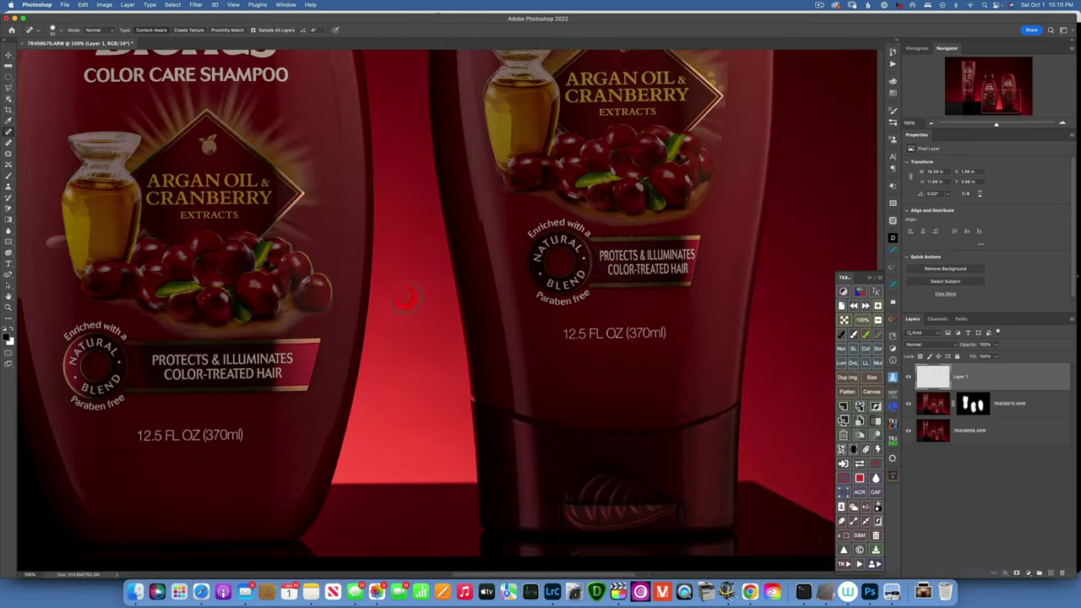
Step: Stamp all visible layers into a new merged layer above the healing layer
key("super+0")
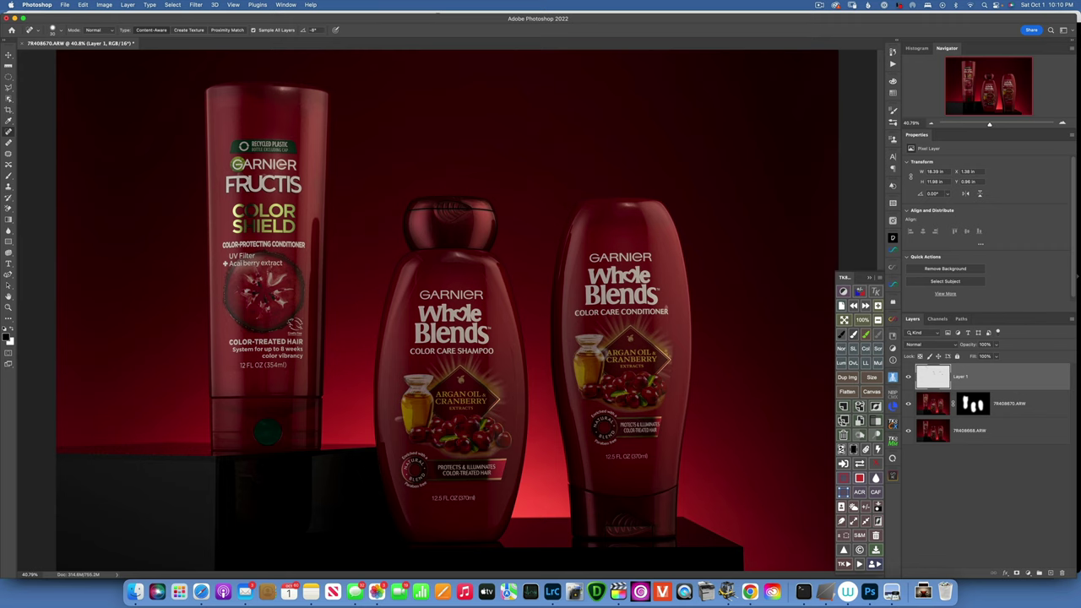
key("super")
key("alt+shift")
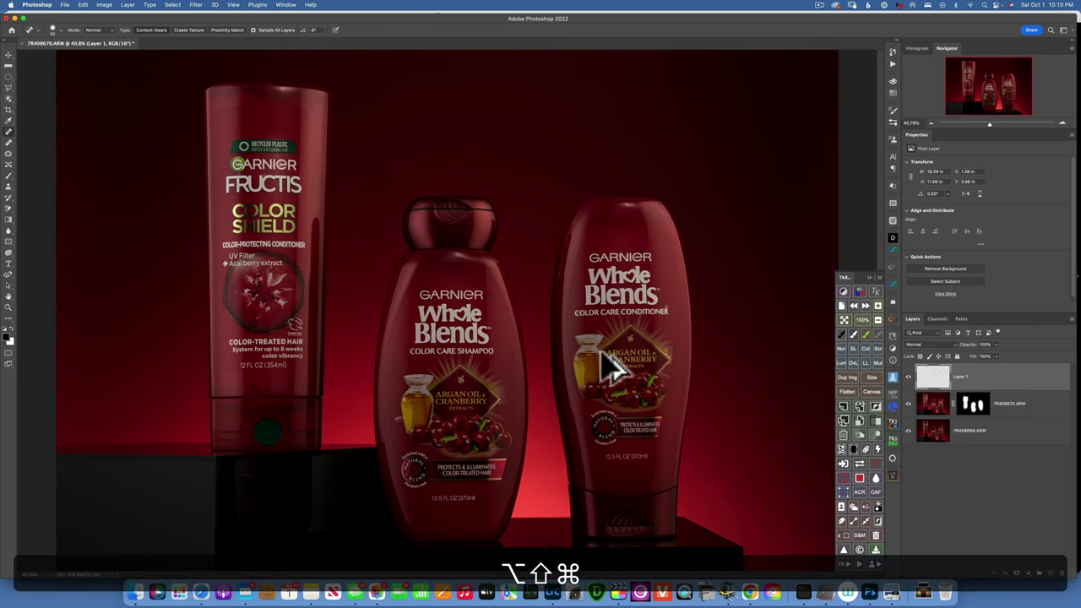
key("alt+shift+super+e")
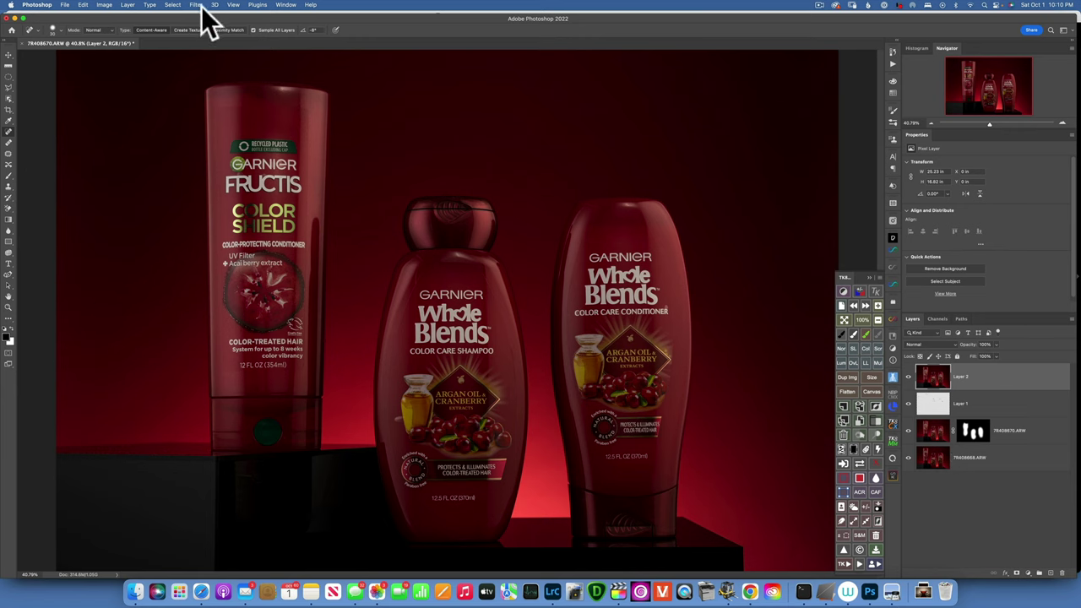
Step: Apply the Dust & Scratches filter to the merged layer with a radius of 7 pixels and a threshold of 1, checking at 100% view
key("z")
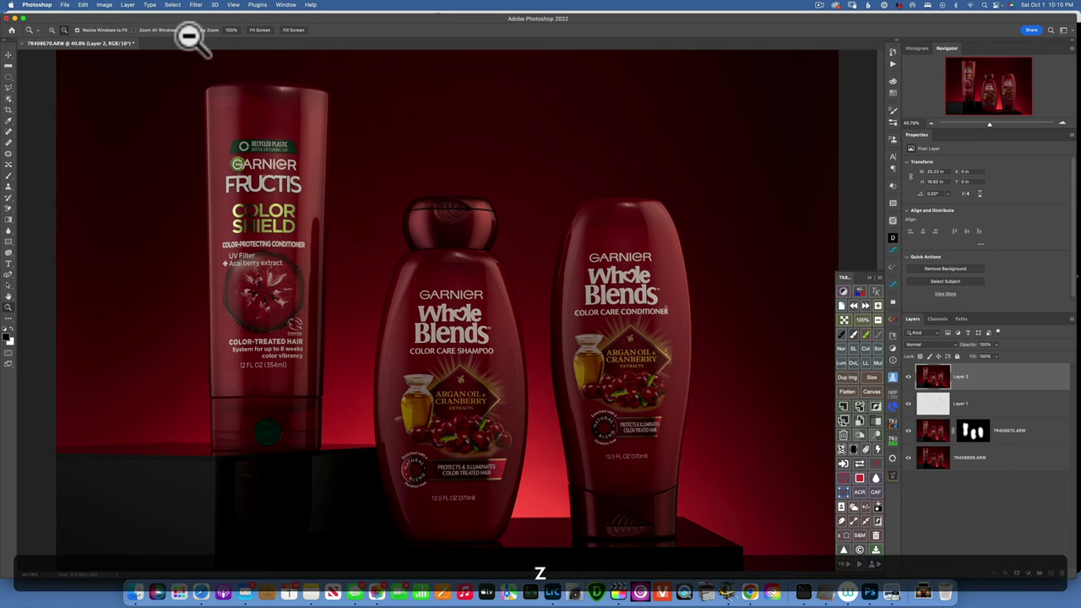
left_click(228, 30)
left_click_drag(277, 367, 735, 210)
mouse_move(778, 174)
left_mouse_down()
mouse_move(755, 183)
mouse_move(695, 256)
left_mouse_up()
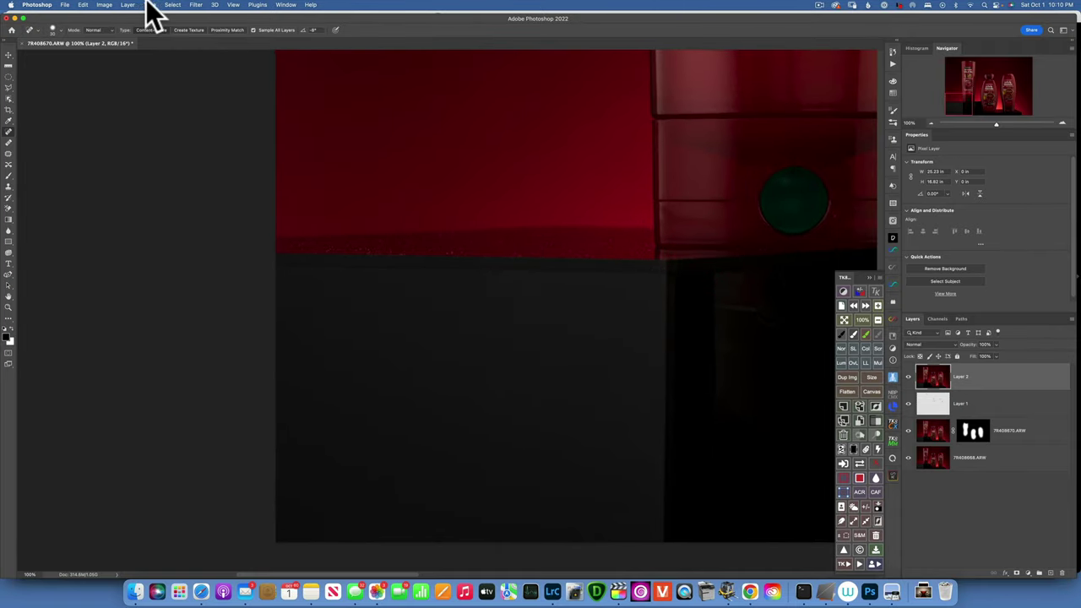
left_click(196, 6)
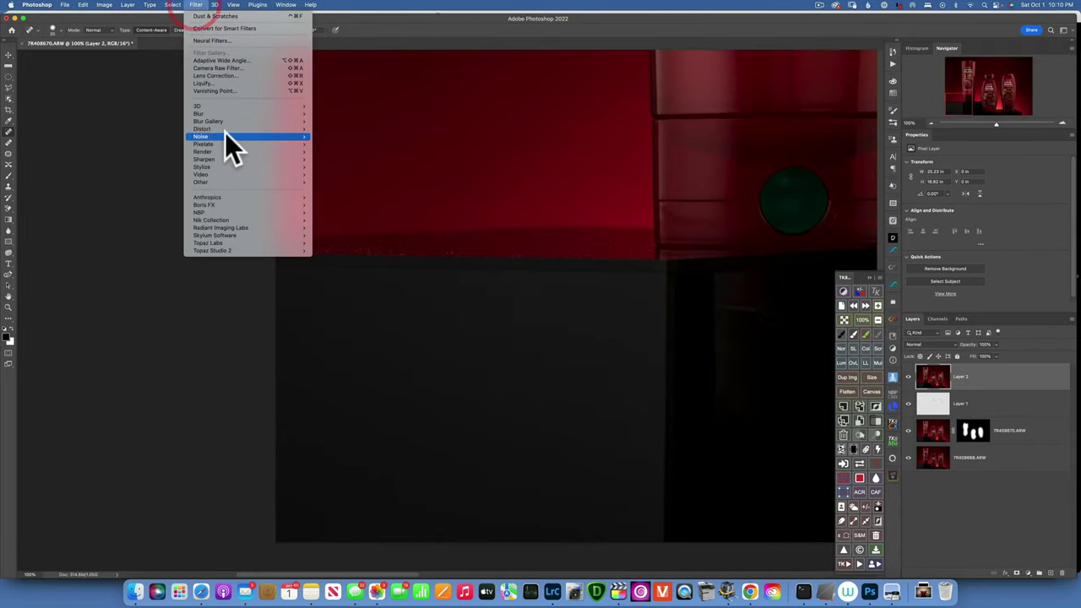
mouse_move(212, 129)
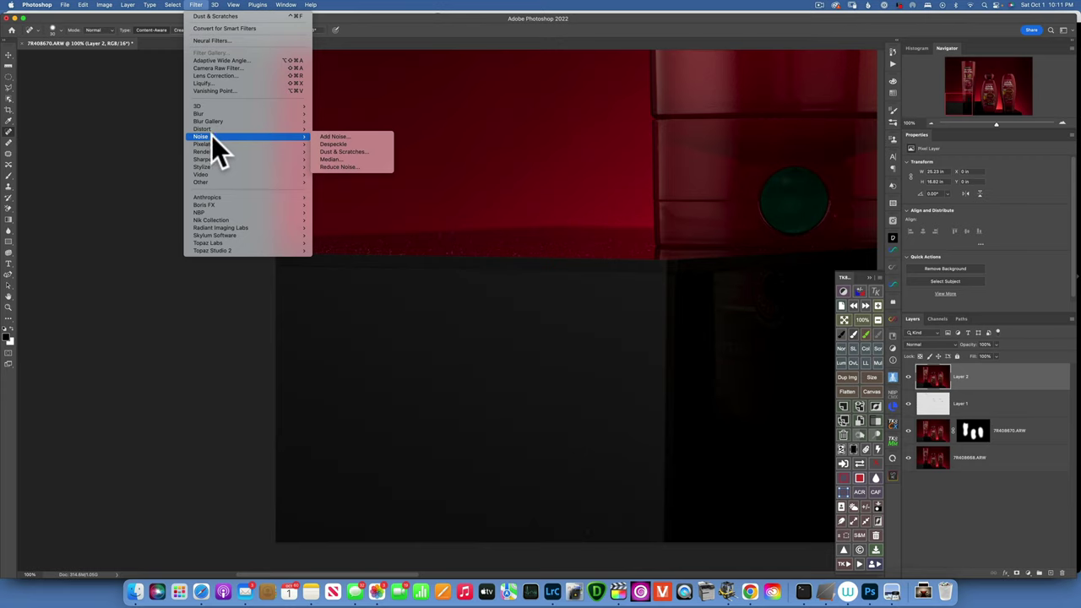
left_click(347, 151)
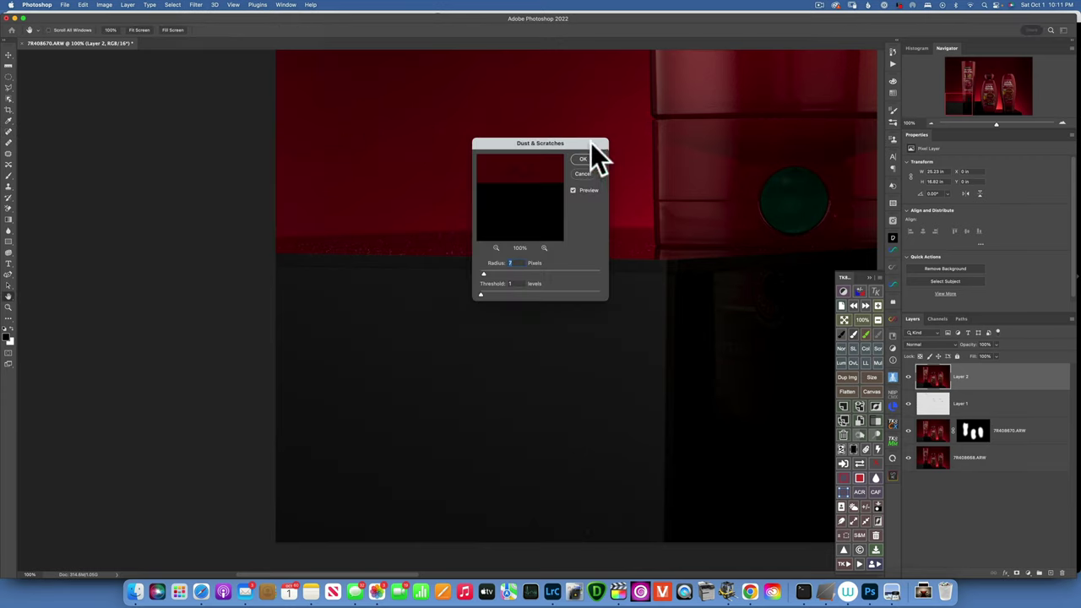
left_click_drag(590, 143, 728, 143)
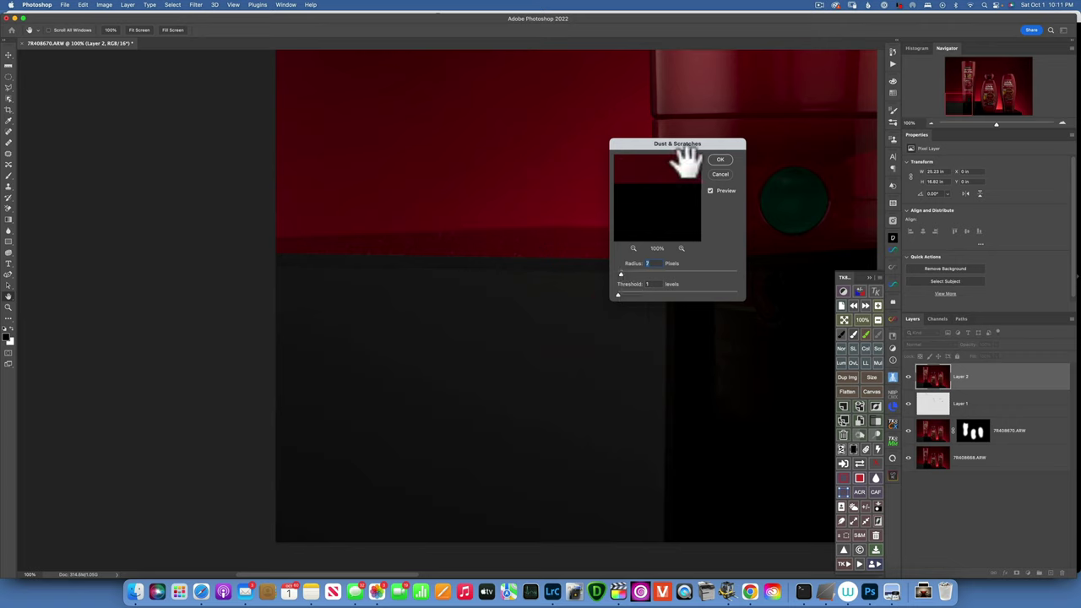
left_click(721, 159)
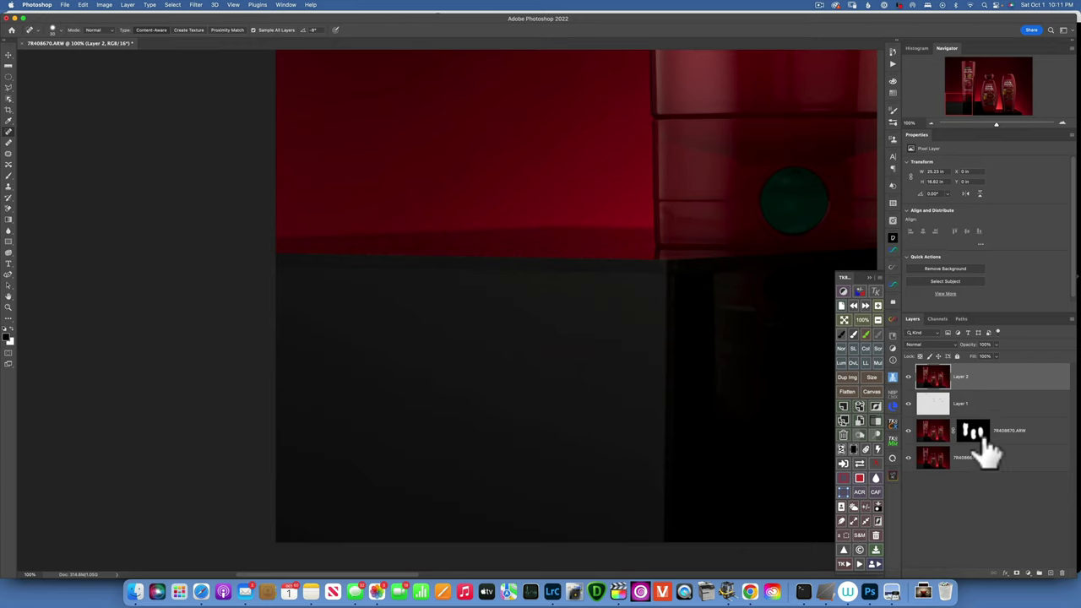
Step: Hide the filtered layer with a black mask and paint white with a smaller Brush over the dusty block beside the Fructis bottle
key("alt")
left_click(1016, 573, "alt")
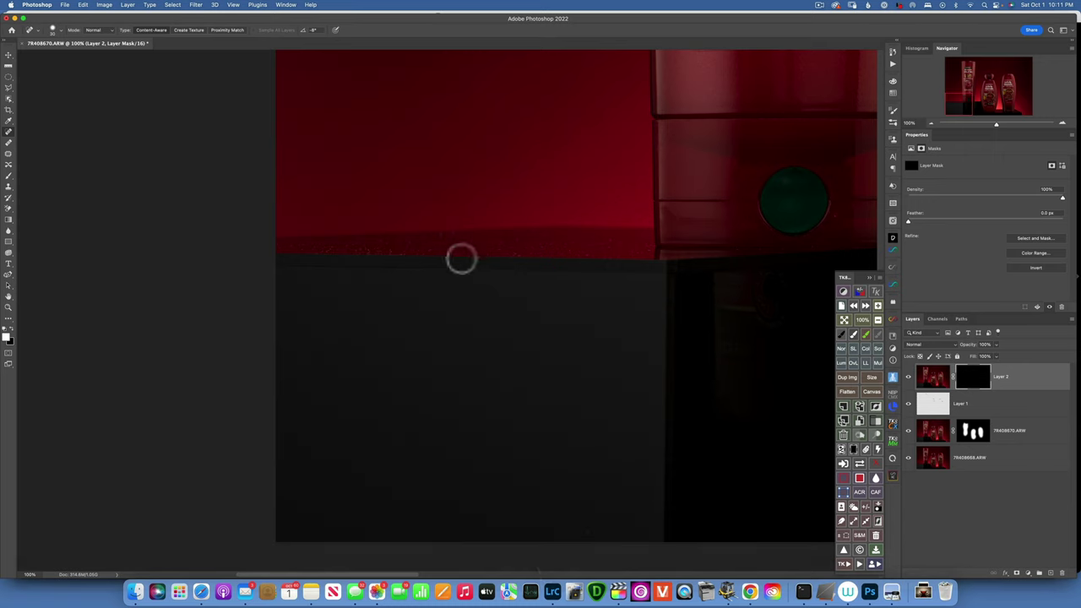
left_click(7, 175)
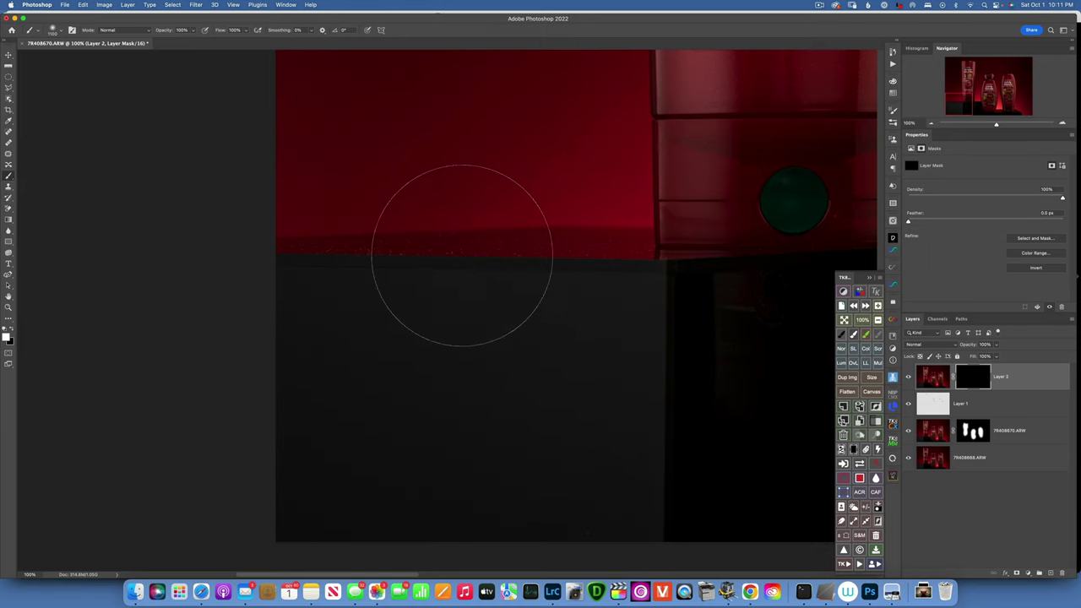
key("[")
key("[")
key("[")
key("[")
key("[")
key("space")
left_click_drag(546, 379, 225, 278)
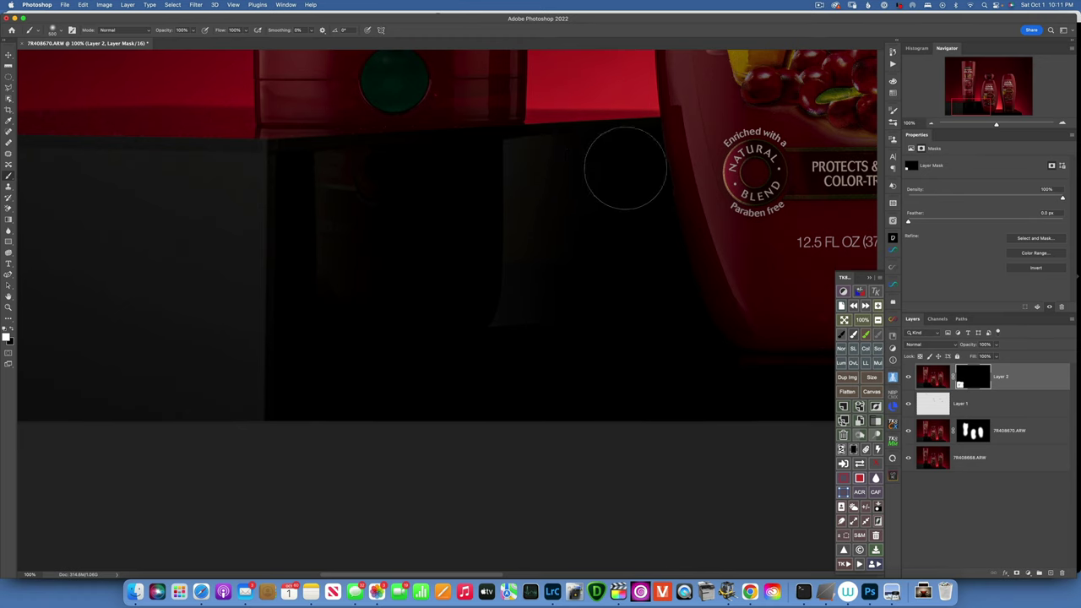
Step: Continue painting white on the filtered layer's mask across the black blocks beneath and between the bottles
key("space")
left_click_drag(625, 169, 34, 333)
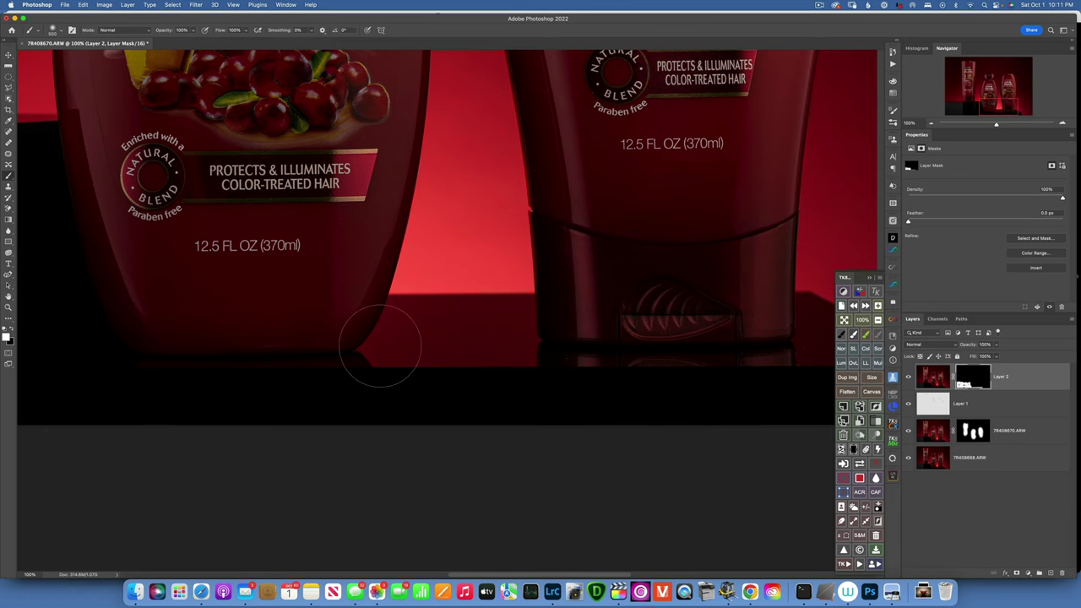
key("space")
left_click_drag(439, 363, 278, 357)
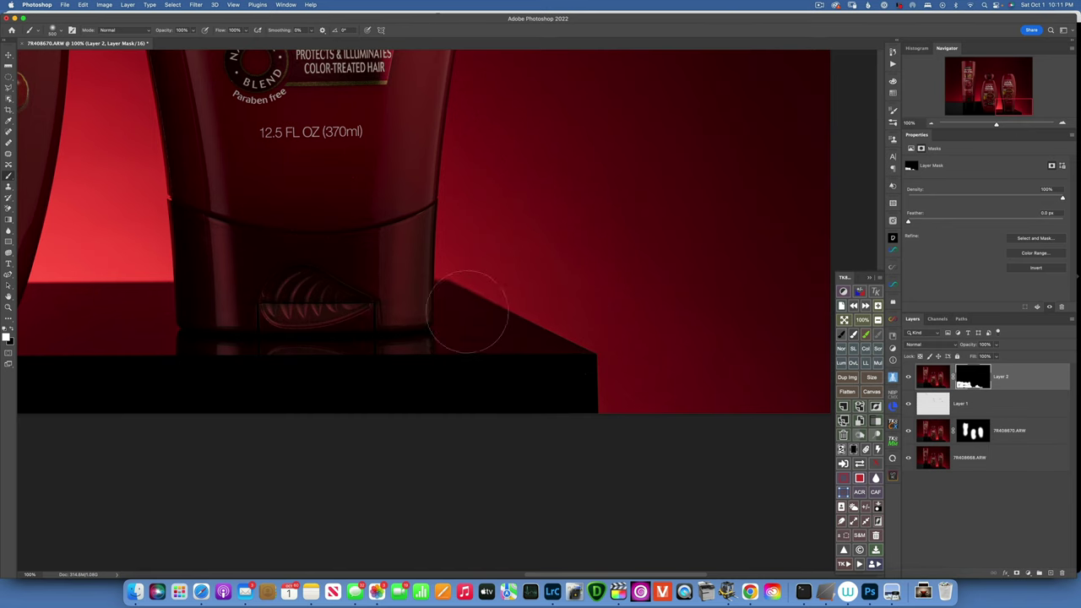
key("space")
left_click_drag(513, 374, 689, 287)
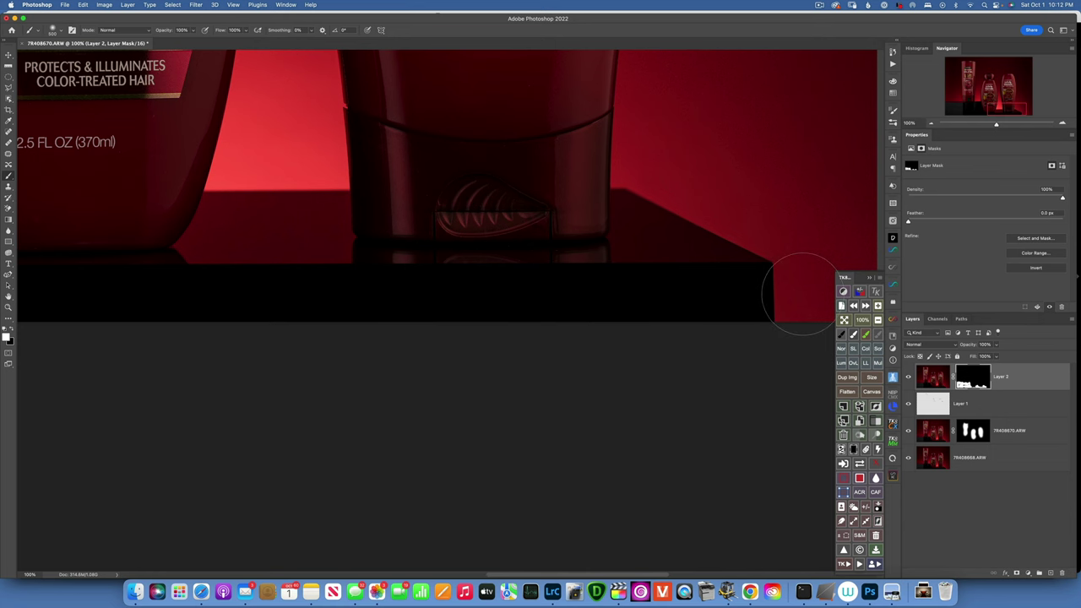
Step: View the whole image and compare it with only the base layer 7R408668.ARW shown
key("super+0")
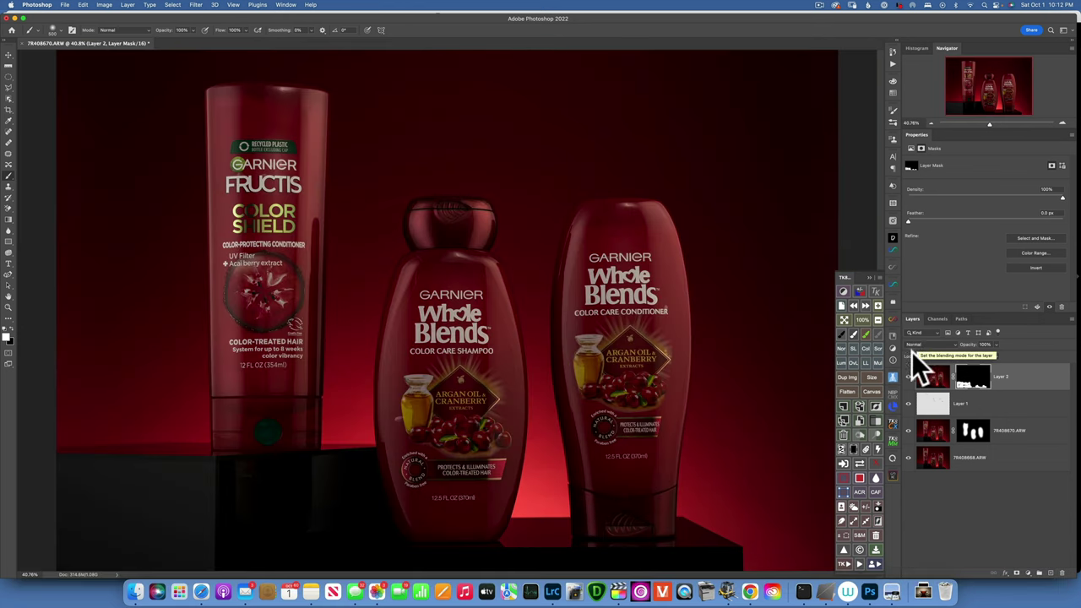
left_click(909, 457, "alt")
left_click(910, 458, "alt")
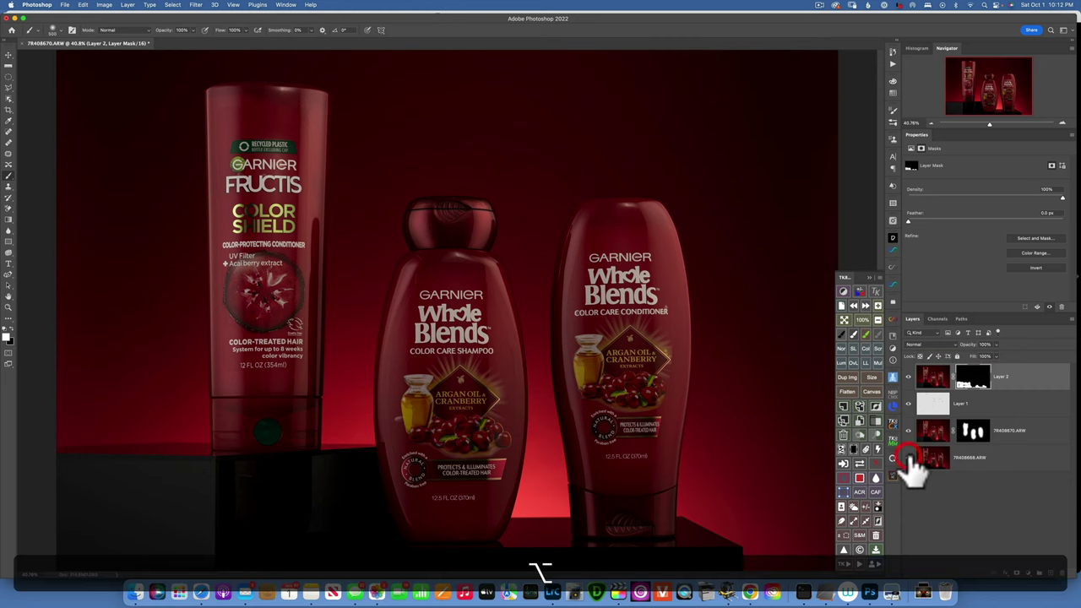
Step: Add a Curves adjustment layer, raise its midtones slightly, and invert its mask to black
left_click(1028, 572)
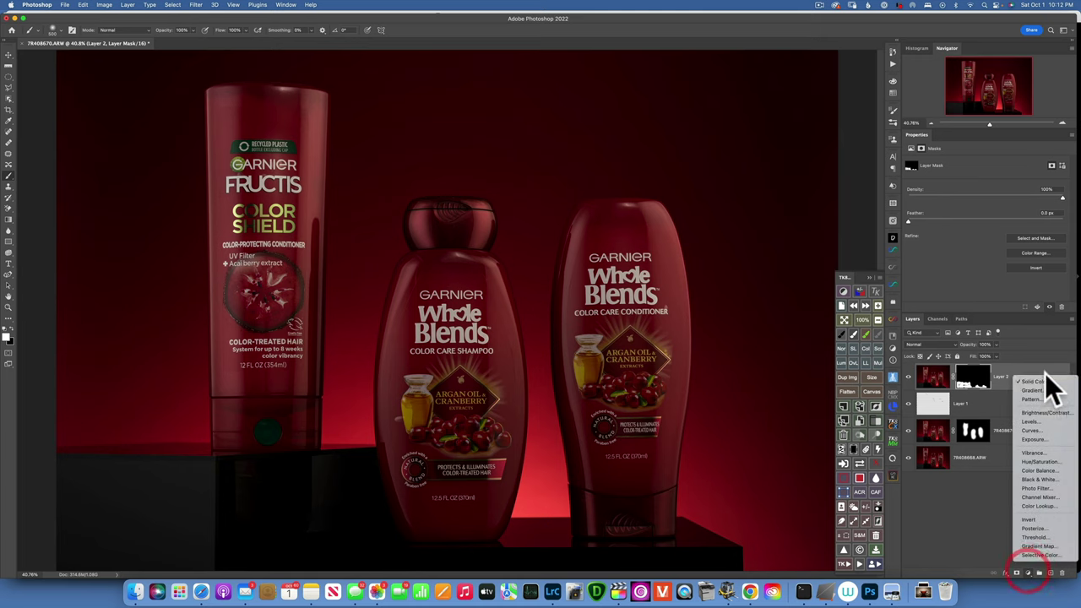
left_click(1040, 429)
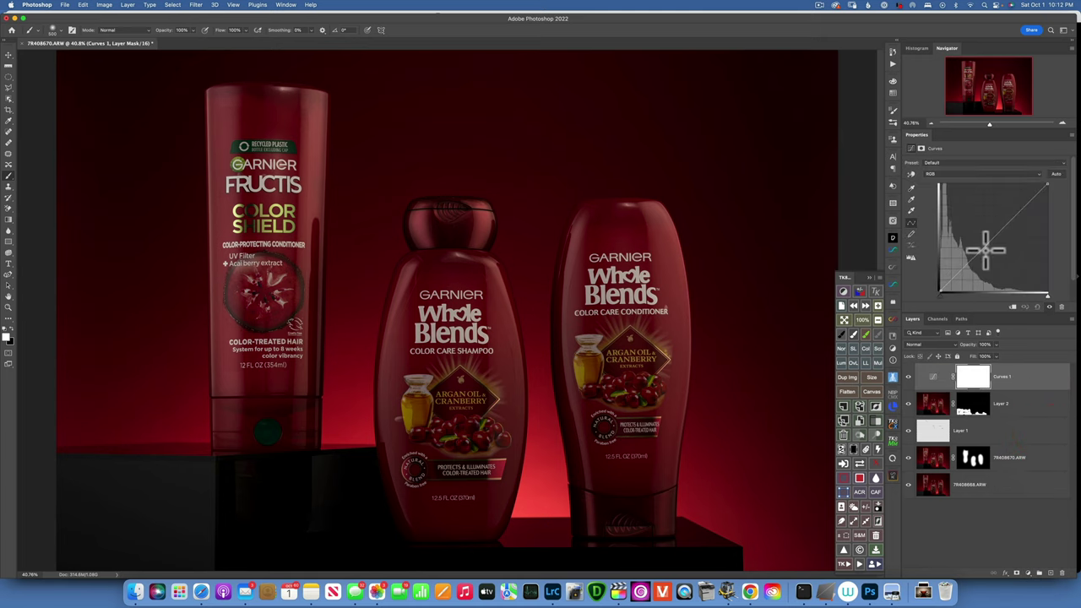
left_click_drag(991, 239, 995, 235)
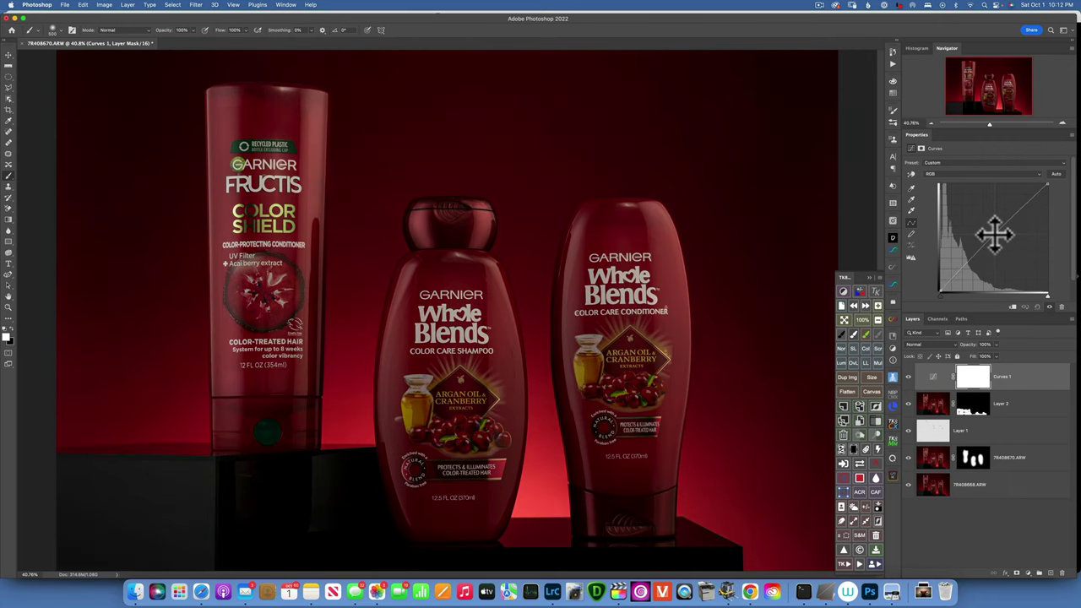
left_click(971, 380)
left_click_drag(971, 382, 965, 374)
key("super+i")
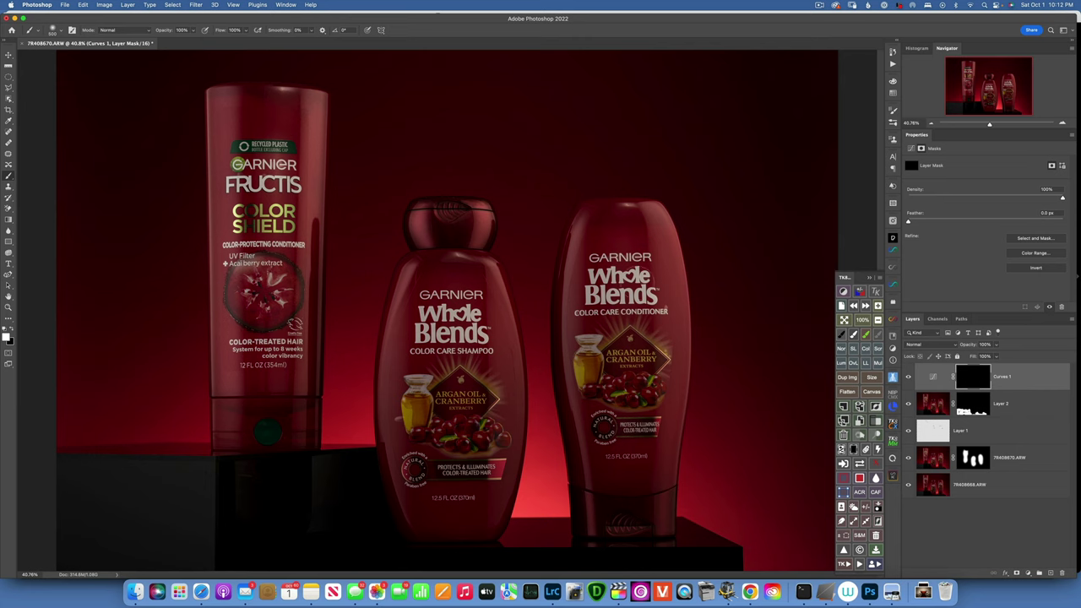
Step: Paint white over the bottles on the Curves mask with a Brush of size 1000, and flatten the image
key("bracketright")
right_click(1052, 390)
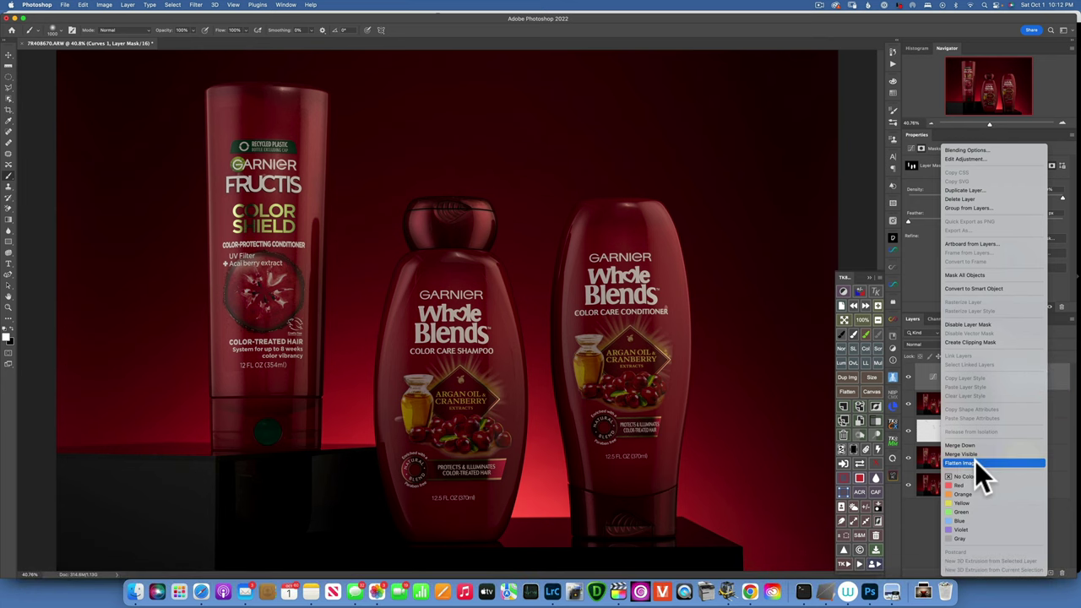
key("Escape")
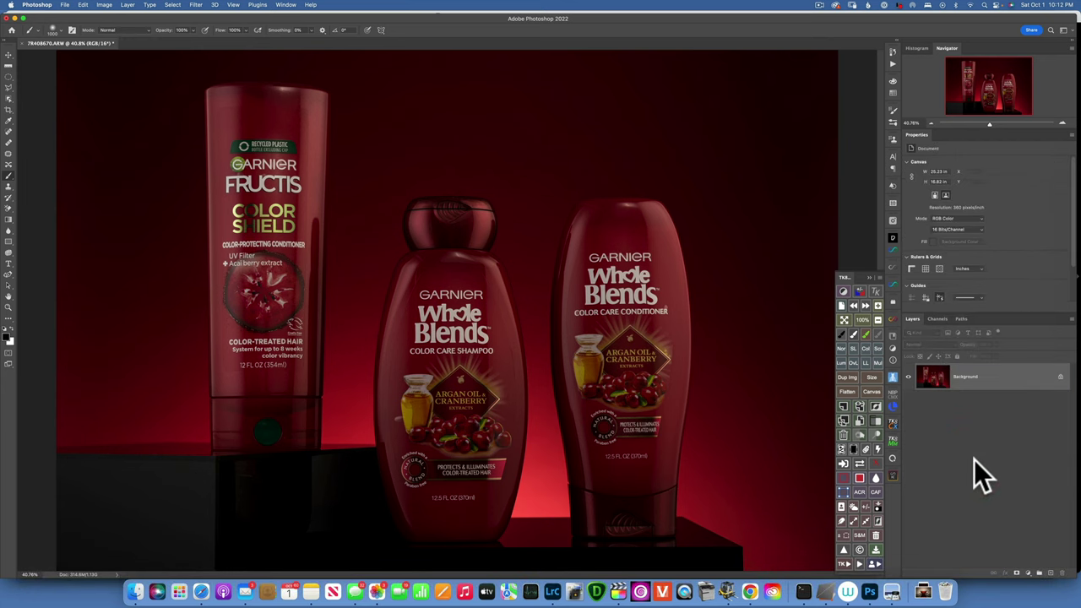